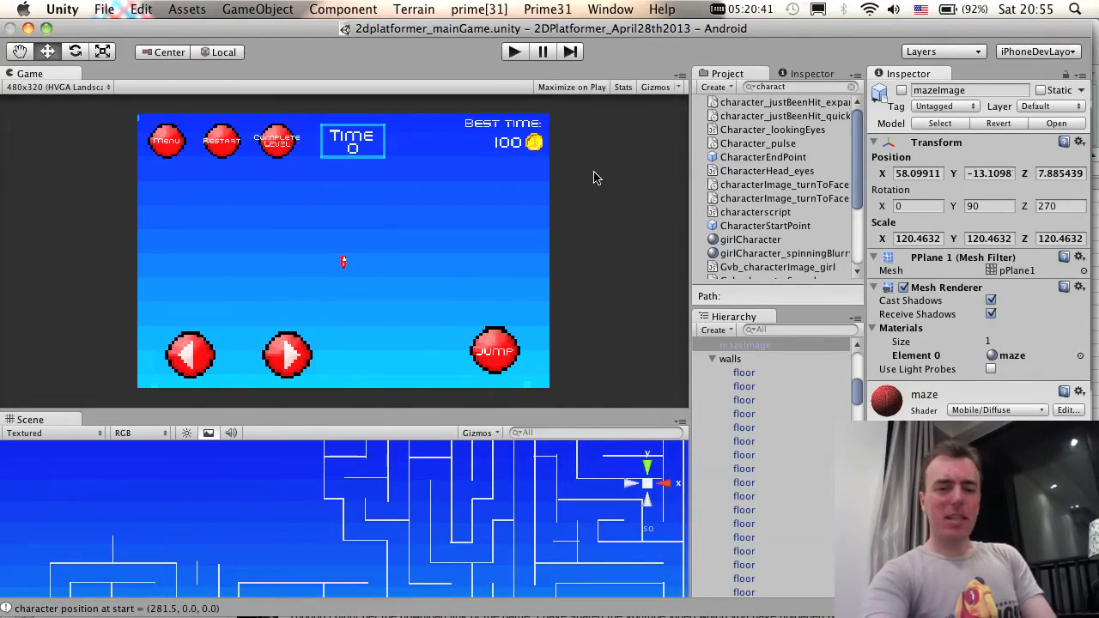
Look over the May 18th 2013 2D platformer notes in TextEdit and return to the Unity project.
{"action": "key", "text": "F12"}
{"action": "key", "text": "F12"}
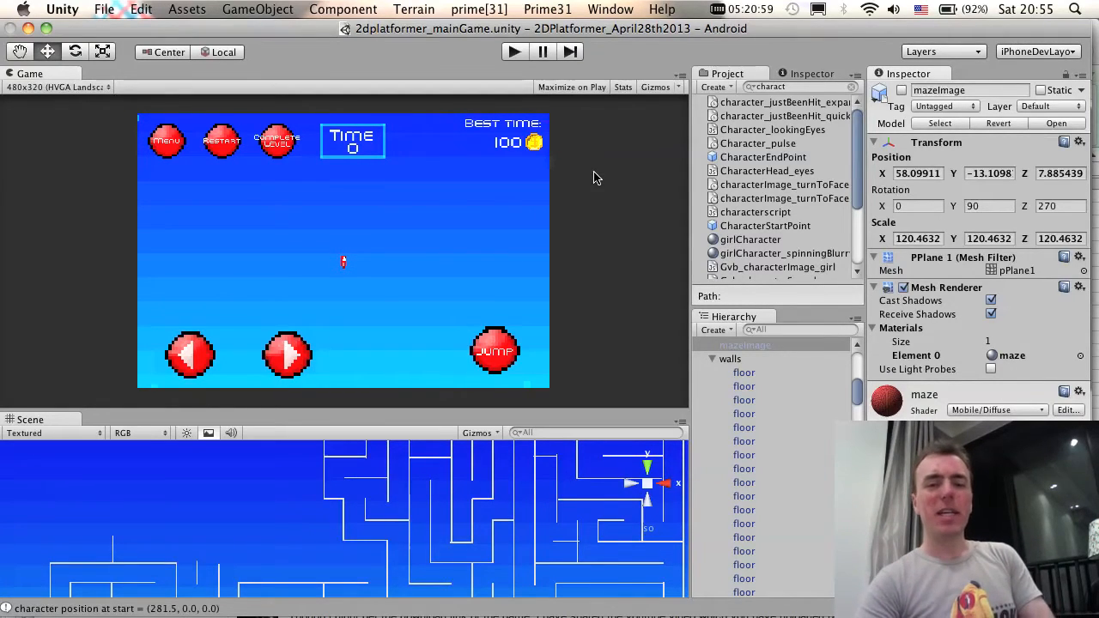
{"action": "left_click", "coordinate": [536, 617]}
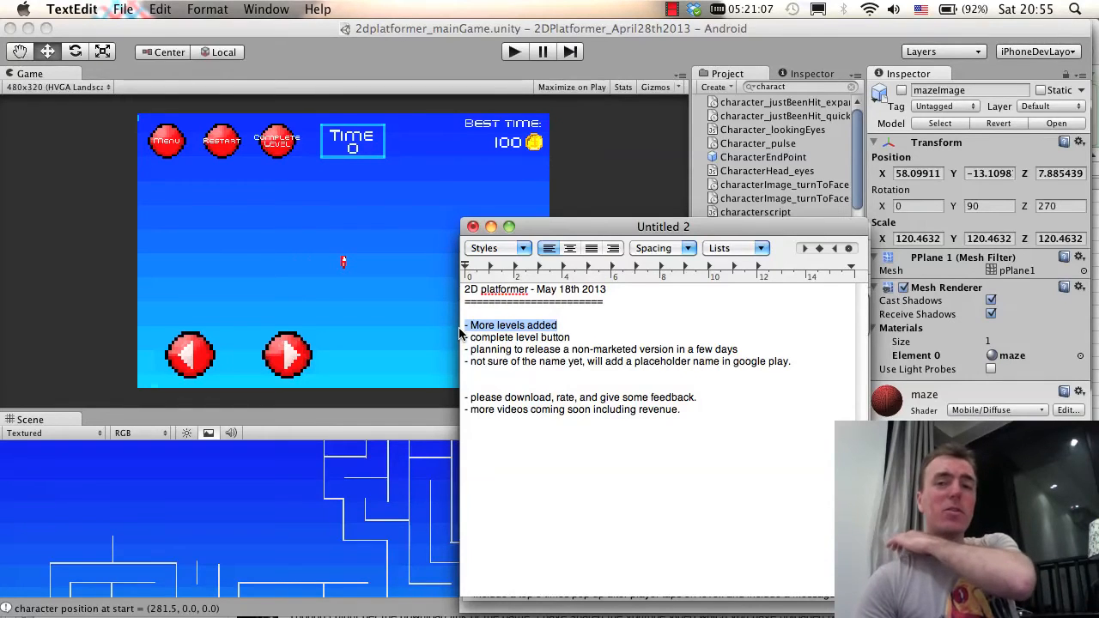
{"action": "left_click", "coordinate": [424, 49]}
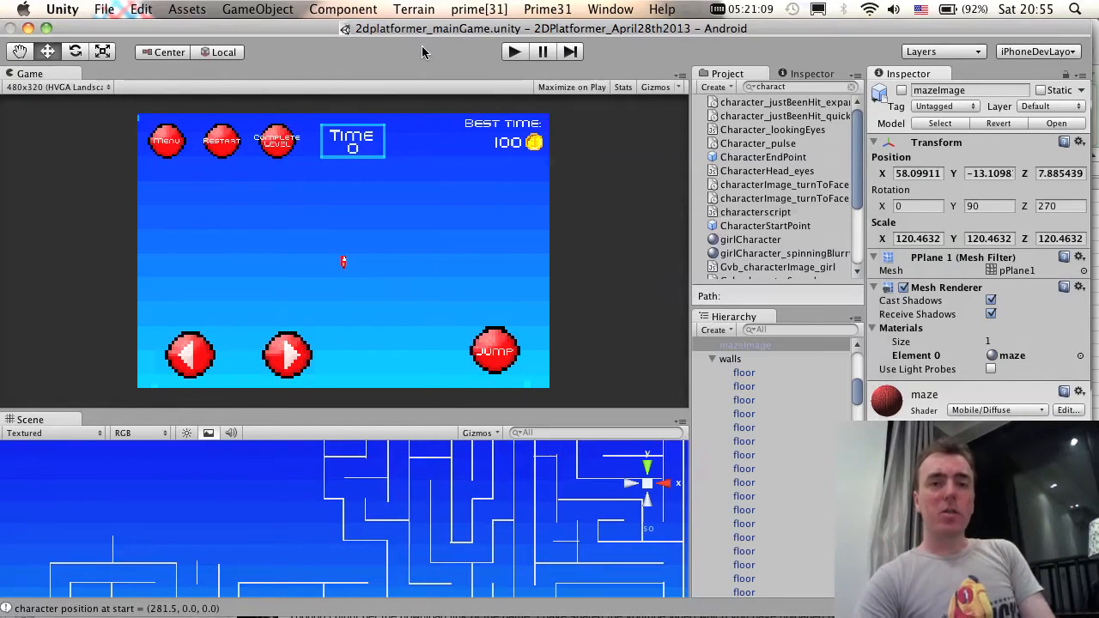
Run the game in the editor and examine the maze level's layout in the Scene view.
{"action": "left_click", "coordinate": [513, 53]}
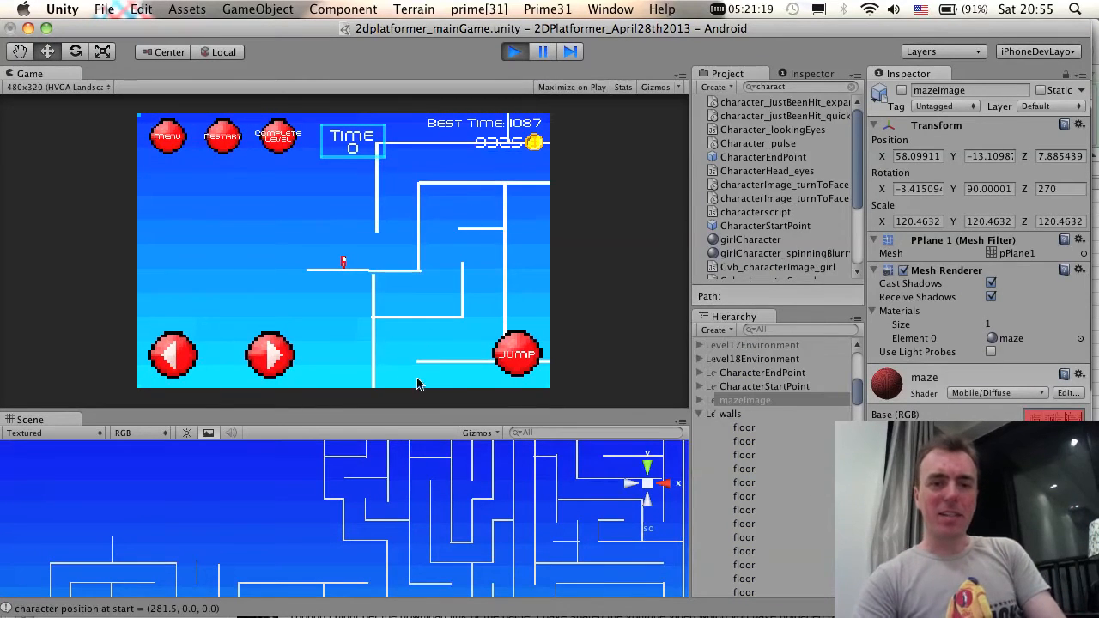
{"action": "scroll", "coordinate": [361, 497], "scroll_direction": "down", "scroll_amount": 5}
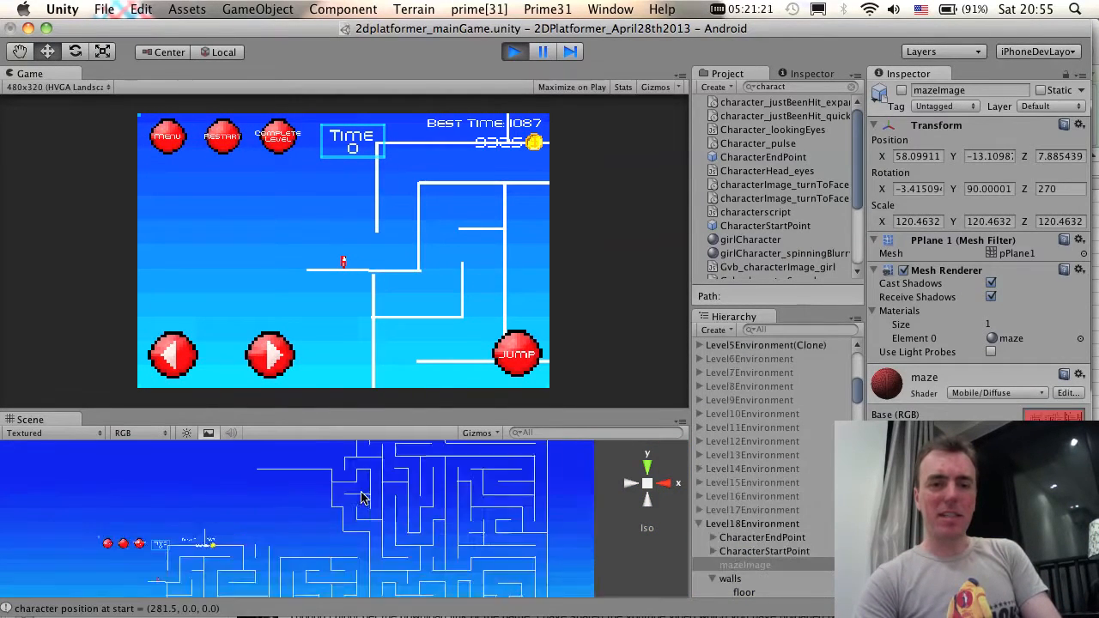
{"action": "scroll", "coordinate": [361, 498], "scroll_direction": "up", "scroll_amount": 2}
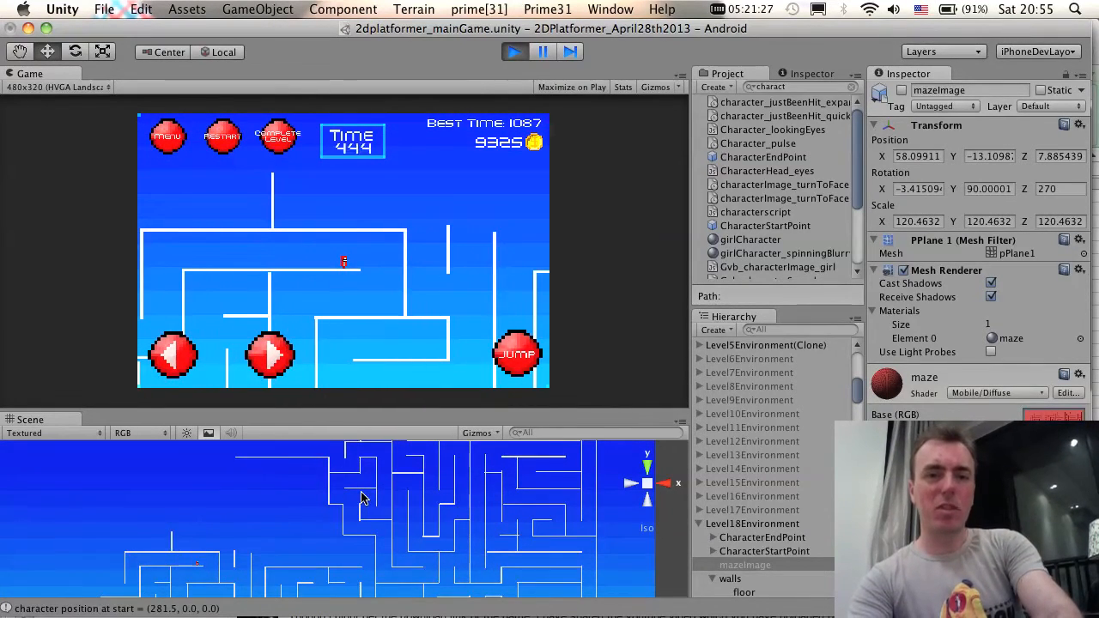
Lower the system sound volume by several levels.
{"action": "key", "text": "XF86AudioLowerVolume"}
{"action": "key", "text": "XF86AudioLowerVolume"}
{"action": "key", "text": "XF86AudioLowerVolume"}
{"action": "key", "text": "XF86AudioLowerVolume"}
{"action": "key", "text": "XF86AudioLowerVolume"}
{"action": "key", "text": "XF86AudioLowerVolume"}
{"action": "key", "text": "XF86AudioLowerVolume"}
{"action": "key", "text": "XF86AudioLowerVolume"}
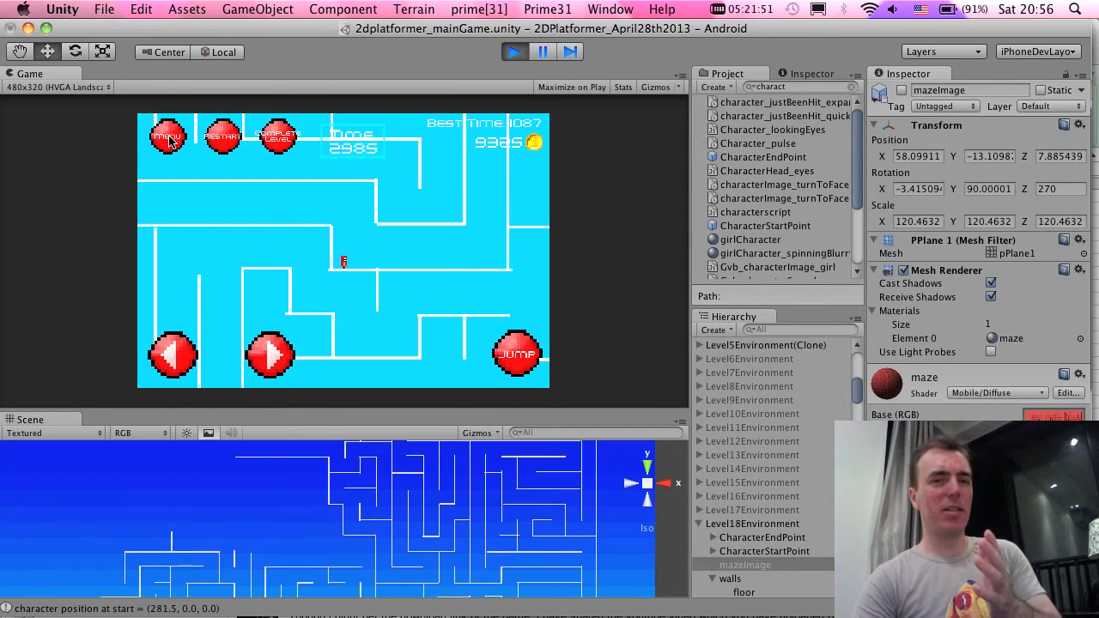
Return to the running game's level menu, browse through its level pages, and open level 11.
{"action": "left_click", "coordinate": [168, 135]}
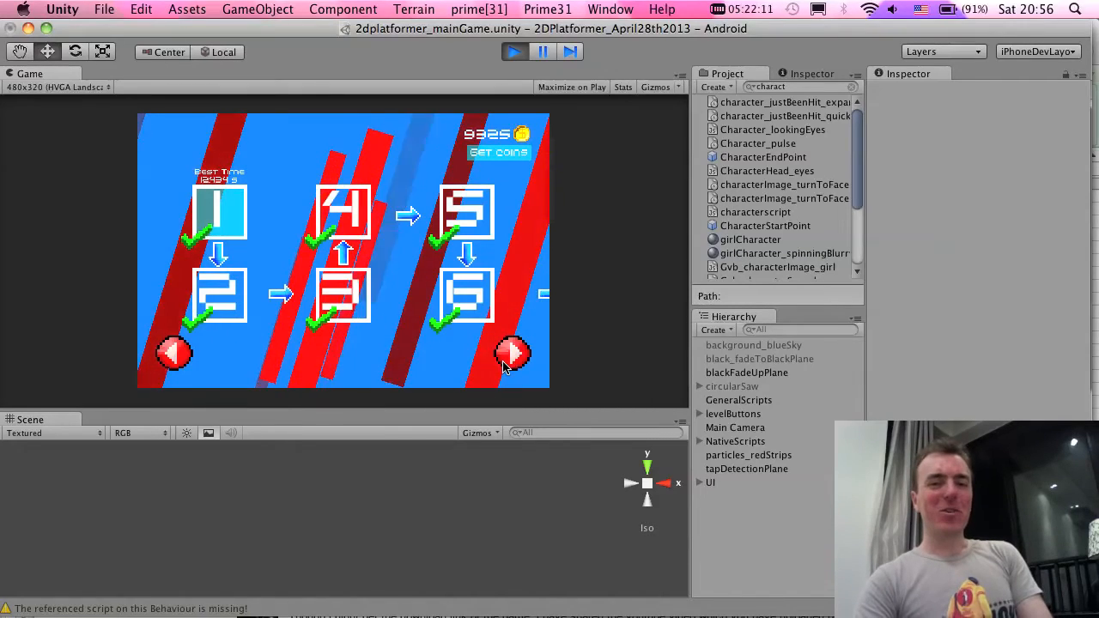
{"action": "left_click", "coordinate": [505, 365]}
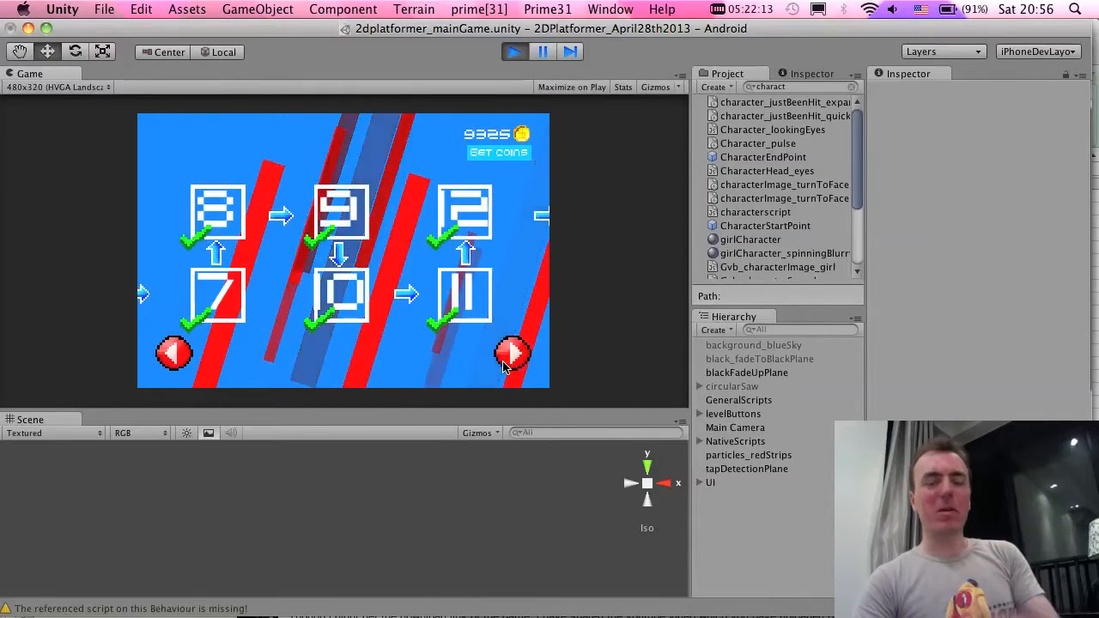
{"action": "left_click", "coordinate": [505, 365]}
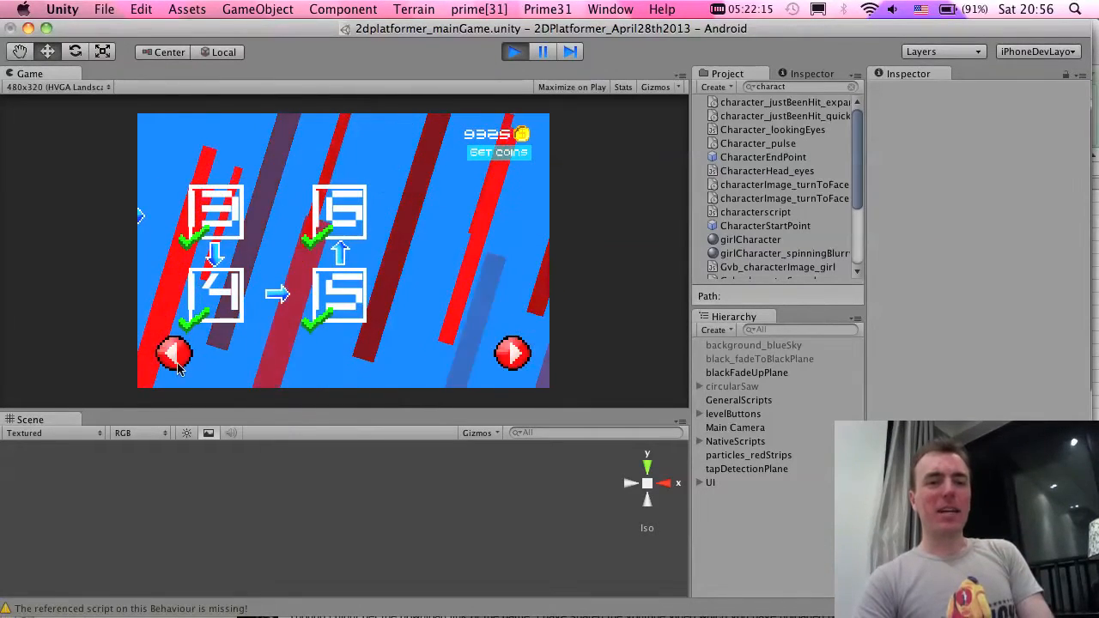
{"action": "left_click", "coordinate": [506, 354]}
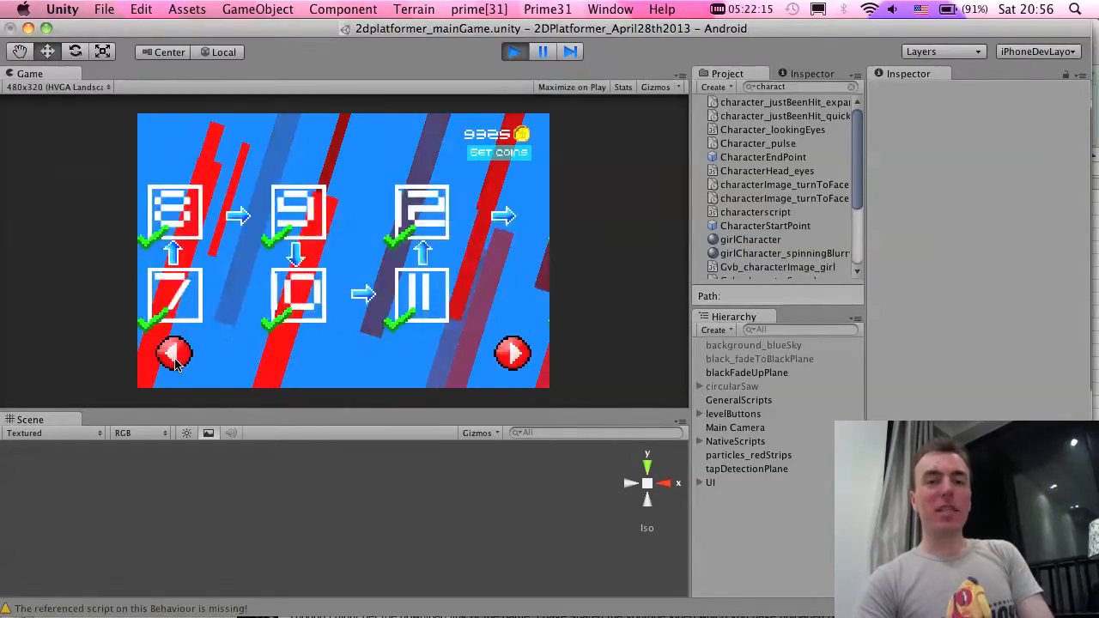
{"action": "left_click", "coordinate": [506, 351]}
{"action": "left_click", "coordinate": [506, 351]}
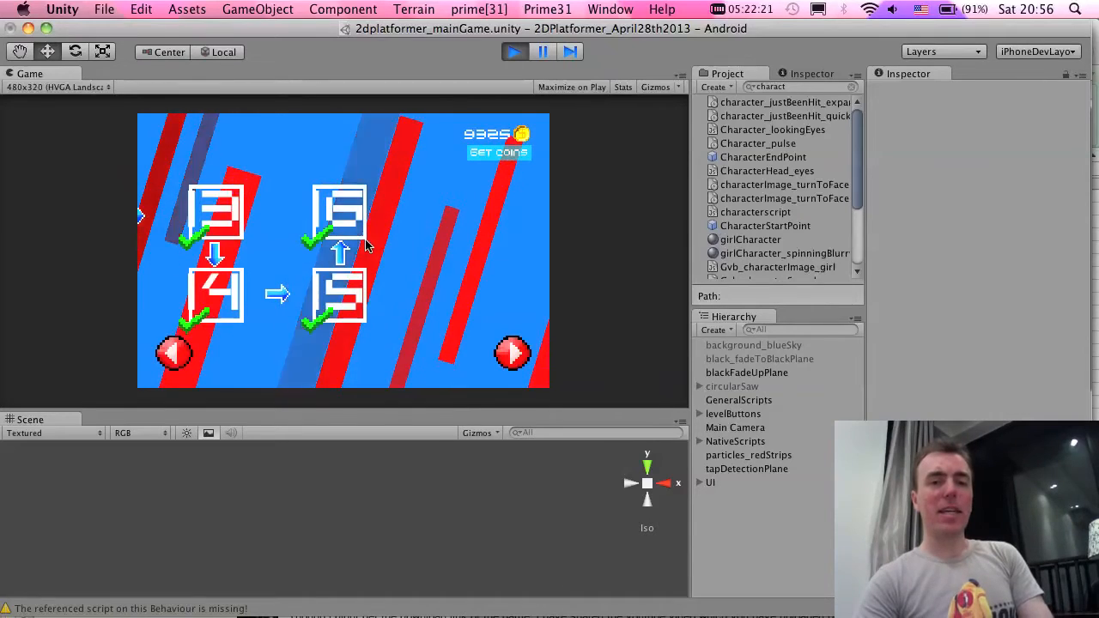
{"action": "left_click", "coordinate": [175, 352]}
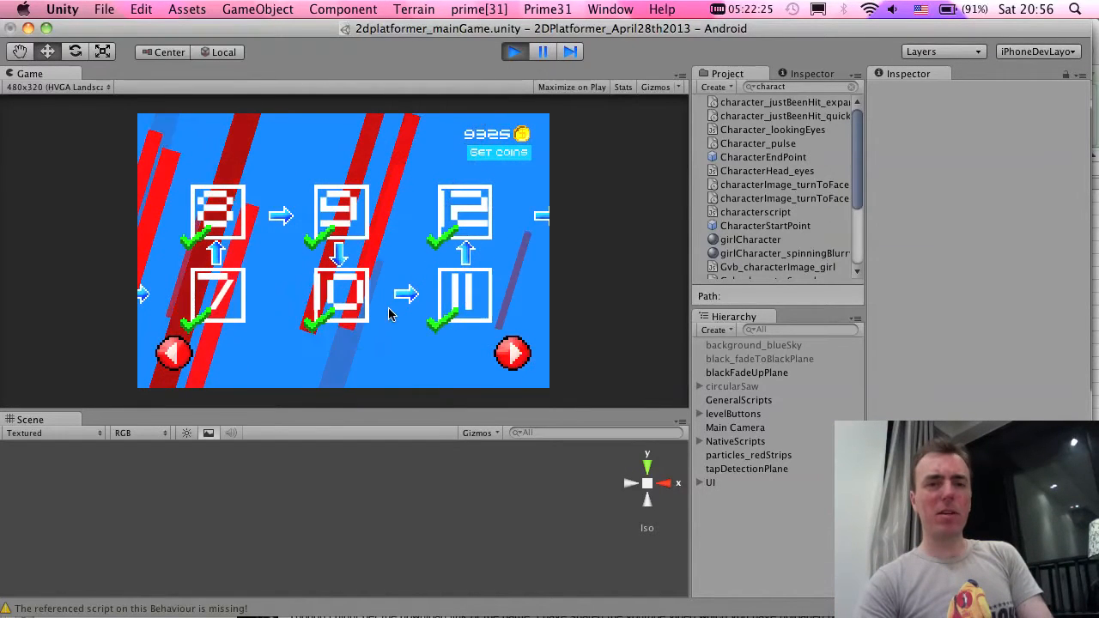
{"action": "left_click", "coordinate": [452, 305]}
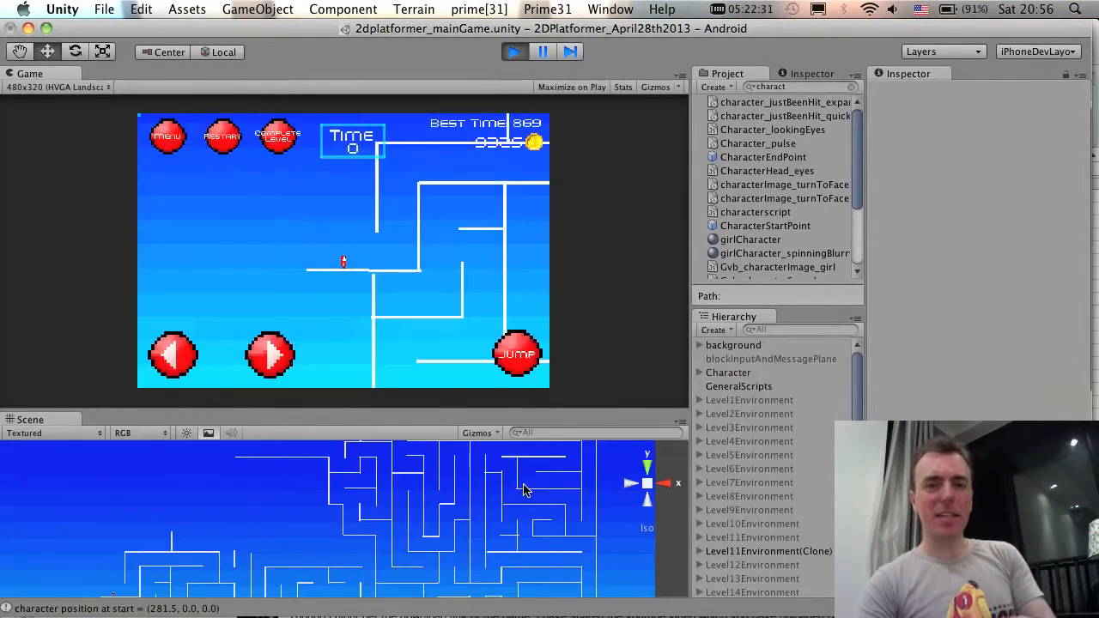
Stop the running game and deactivate the Level18Environment object in the scene.
{"action": "left_click", "coordinate": [514, 52]}
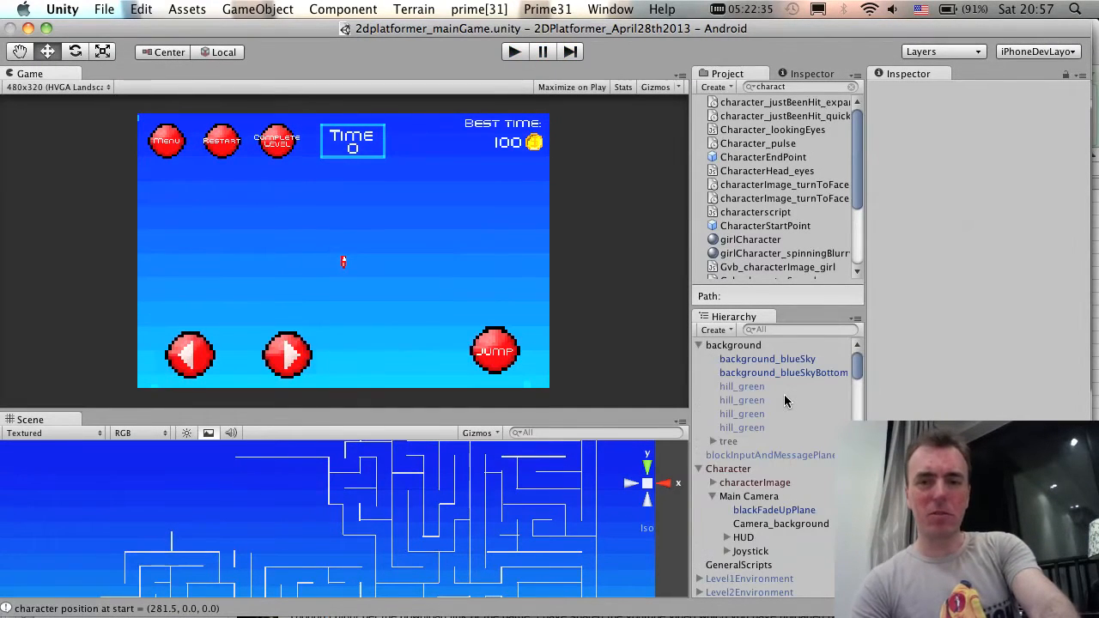
{"action": "scroll", "coordinate": [785, 400], "scroll_direction": "down", "scroll_amount": 4}
{"action": "scroll", "coordinate": [786, 400], "scroll_direction": "down", "scroll_amount": 8}
{"action": "scroll", "coordinate": [785, 400], "scroll_direction": "up", "scroll_amount": 4}
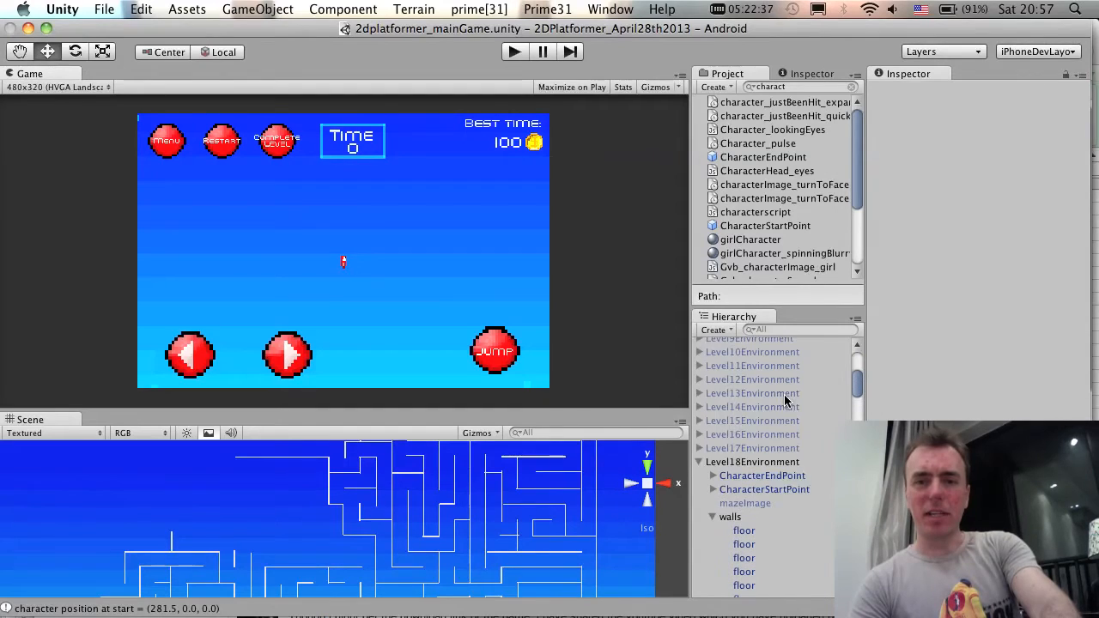
{"action": "left_click", "coordinate": [763, 462]}
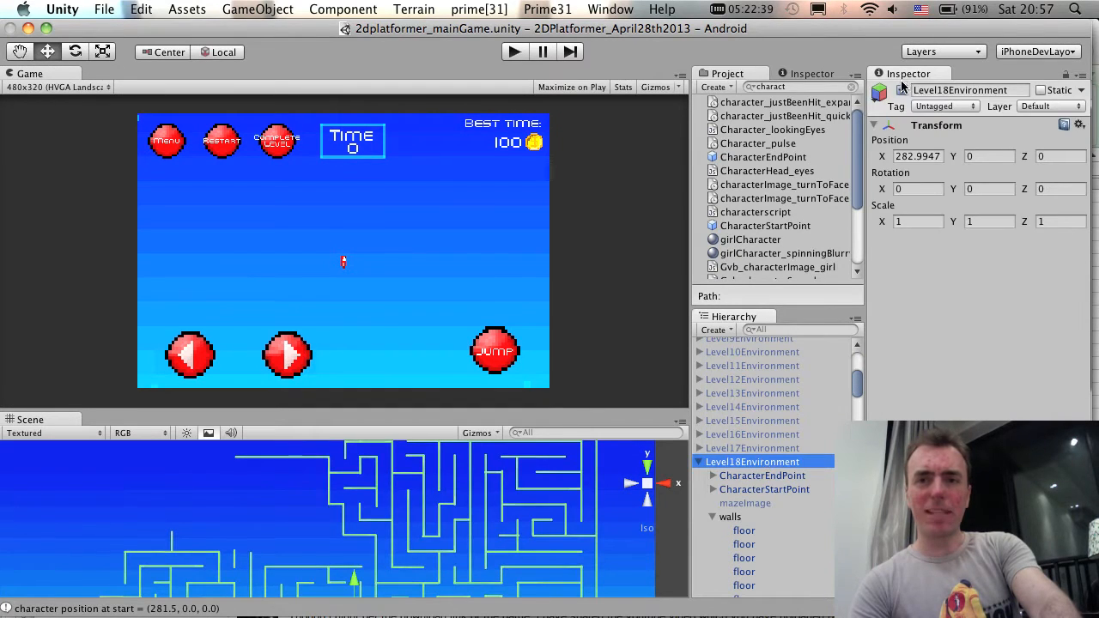
{"action": "left_click", "coordinate": [901, 89]}
{"action": "left_click", "coordinate": [711, 250]}
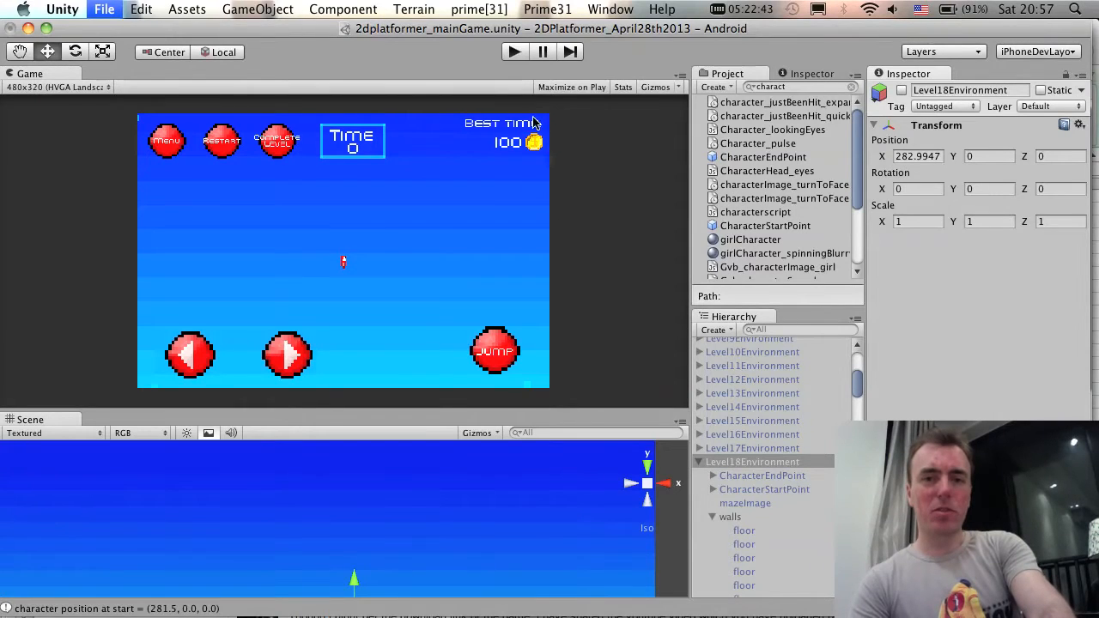
Run the game again and frame Level11Environment(Clone) in the Scene view to examine its layout.
{"action": "left_click", "coordinate": [512, 52]}
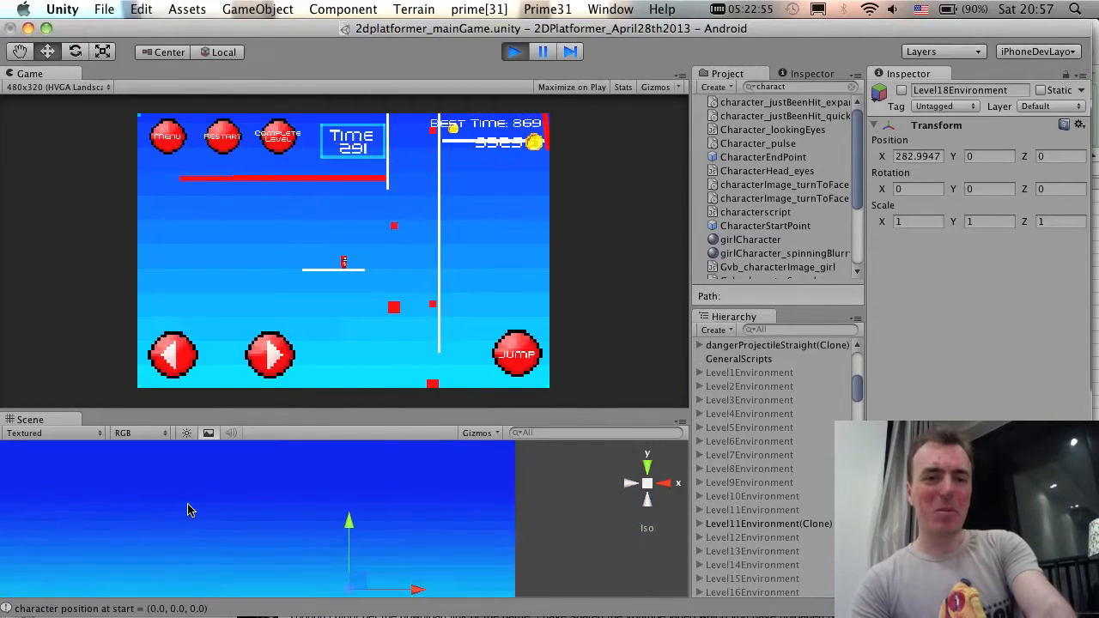
{"action": "left_click", "coordinate": [742, 520]}
{"action": "key", "text": "f"}
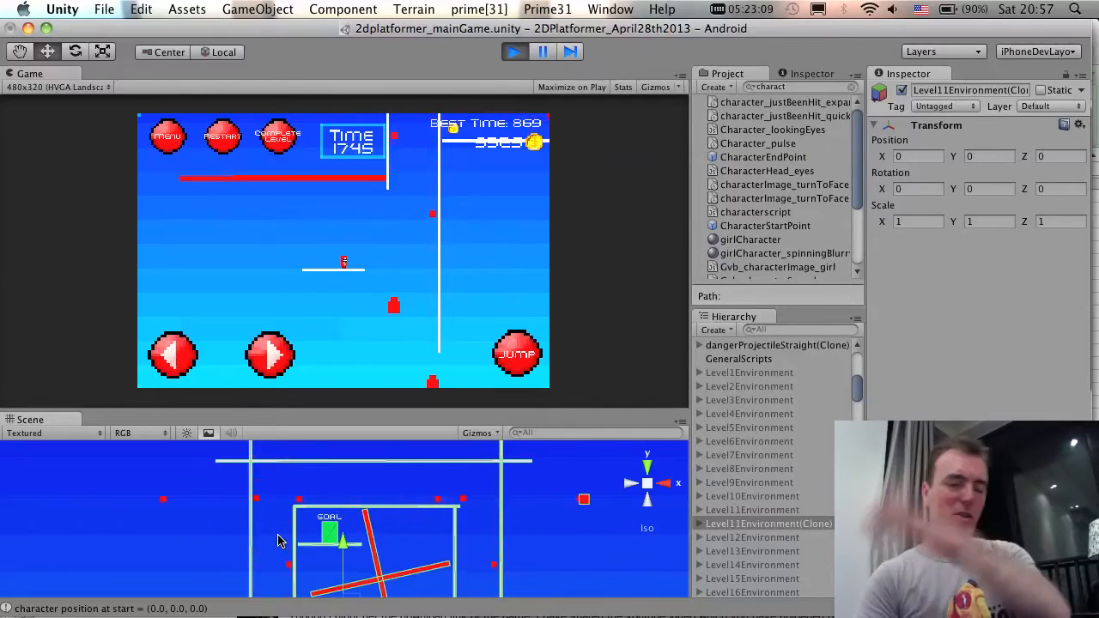
{"action": "scroll", "coordinate": [403, 509], "scroll_direction": "down", "scroll_amount": 2}
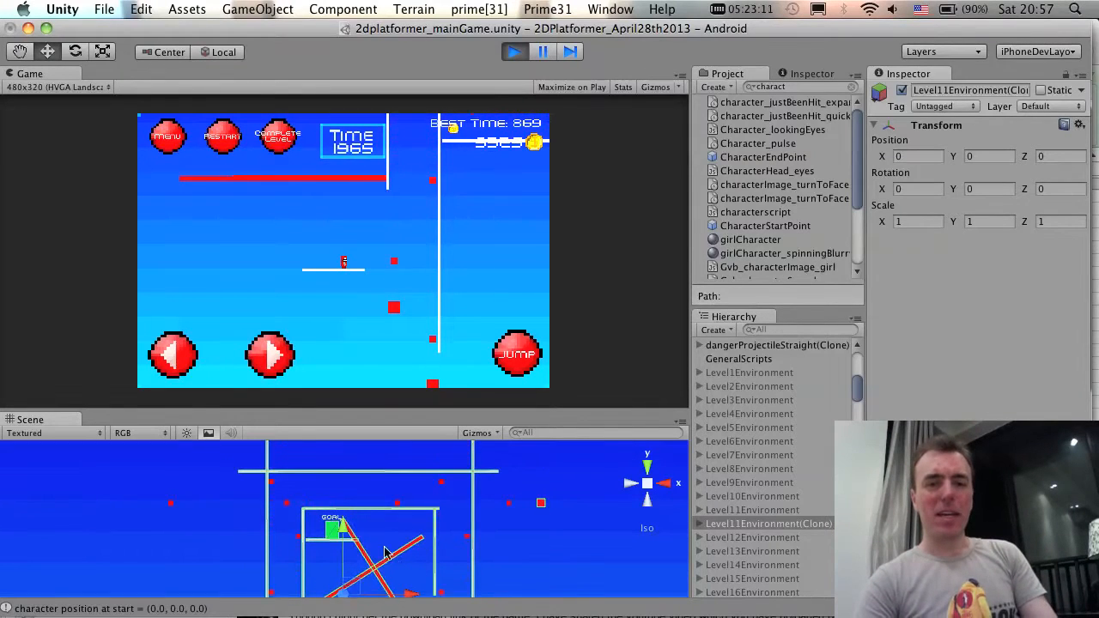
Open level 12 from the game's level menu and restart the level after trying it.
{"action": "left_click", "coordinate": [172, 140]}
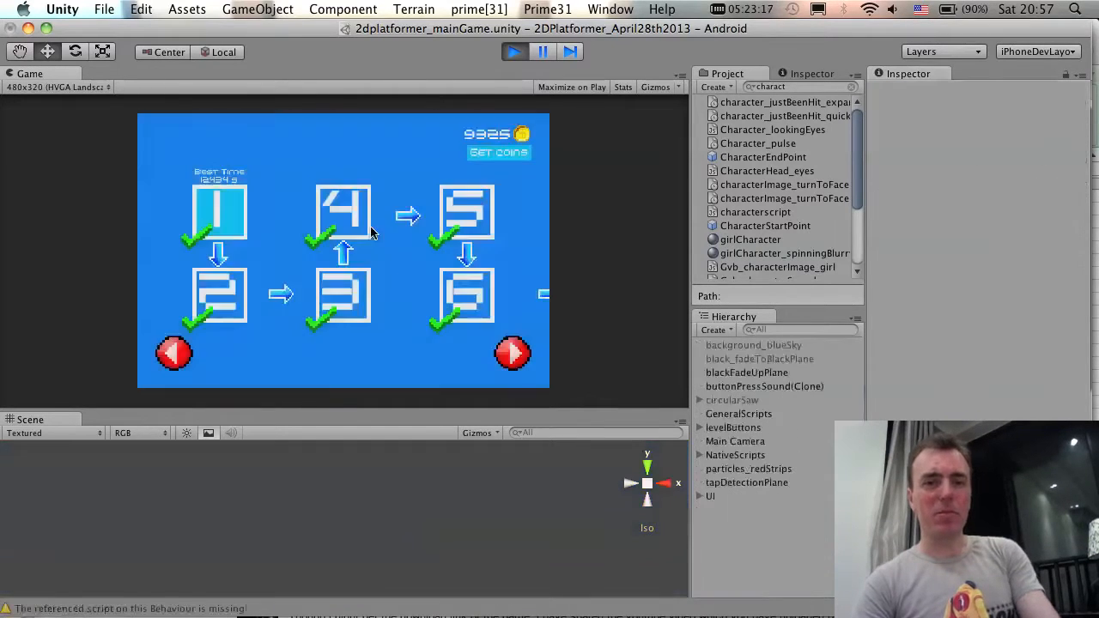
{"action": "left_click", "coordinate": [515, 357]}
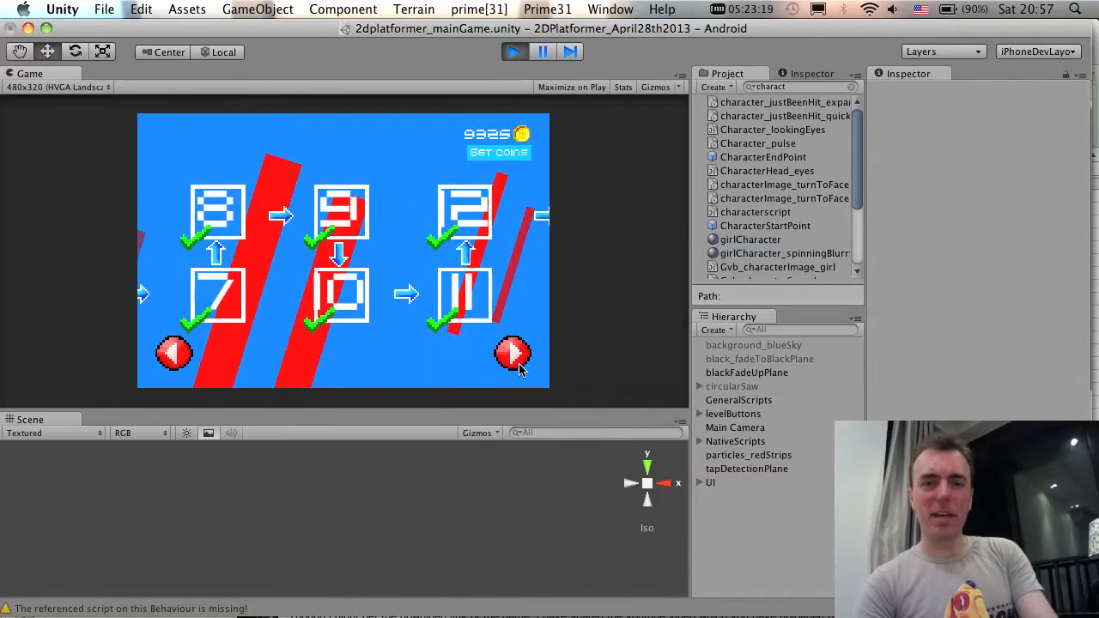
{"action": "left_click", "coordinate": [515, 357]}
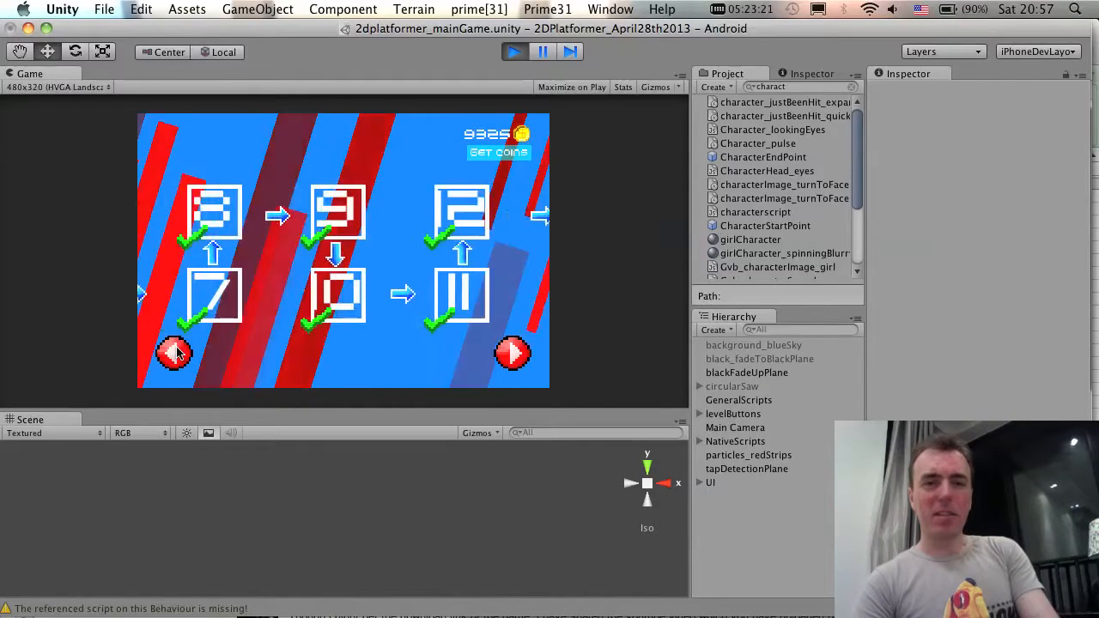
{"action": "left_click", "coordinate": [468, 228]}
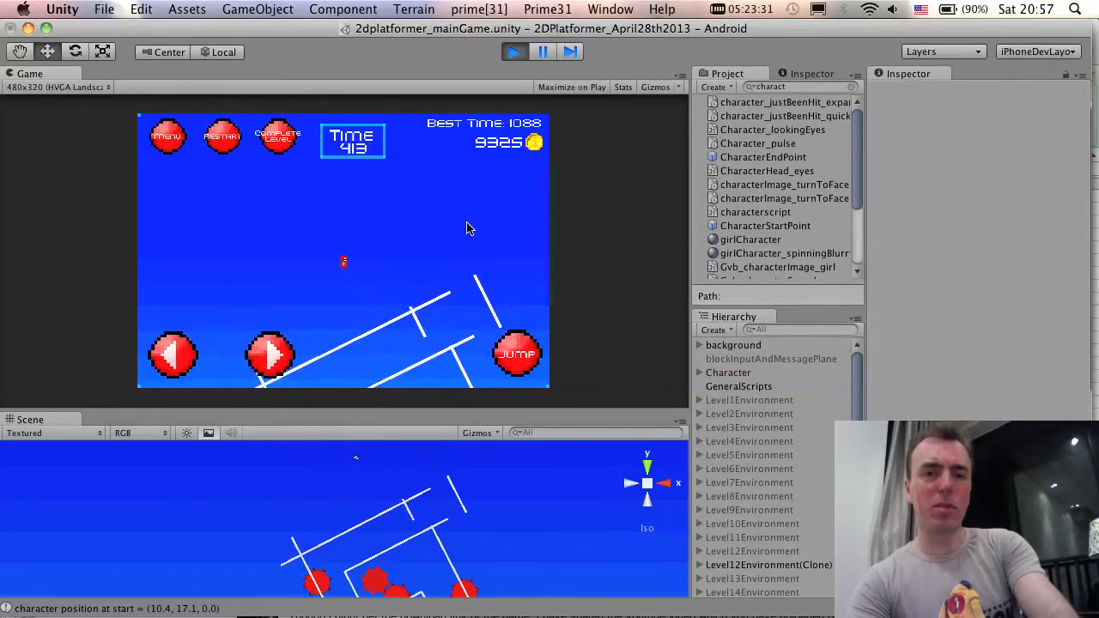
{"action": "left_click", "coordinate": [237, 129]}
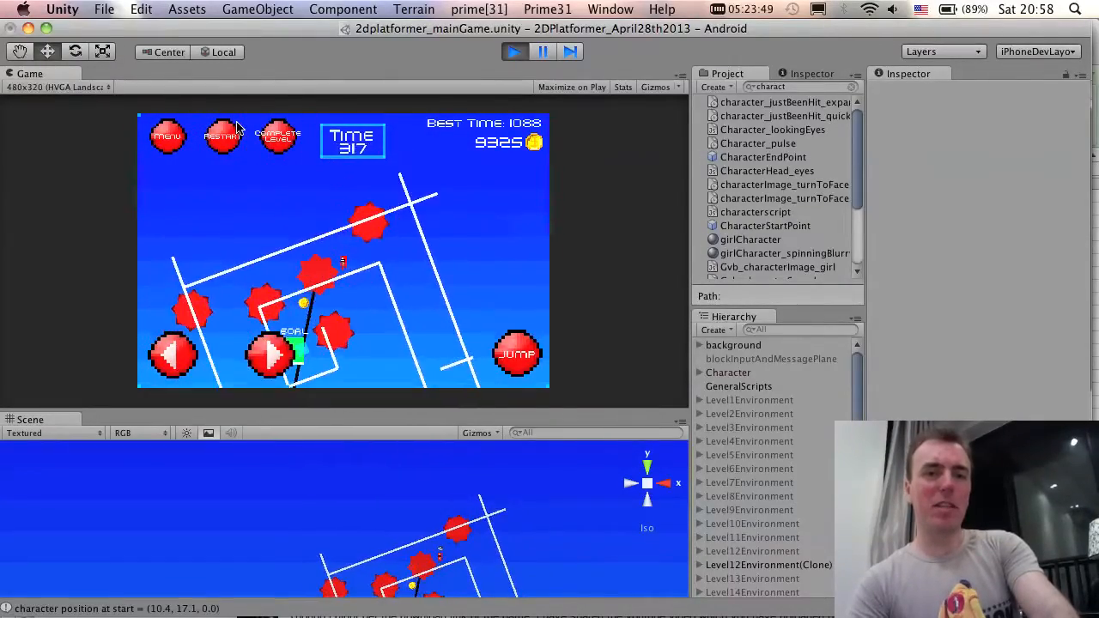
{"action": "left_click", "coordinate": [237, 126]}
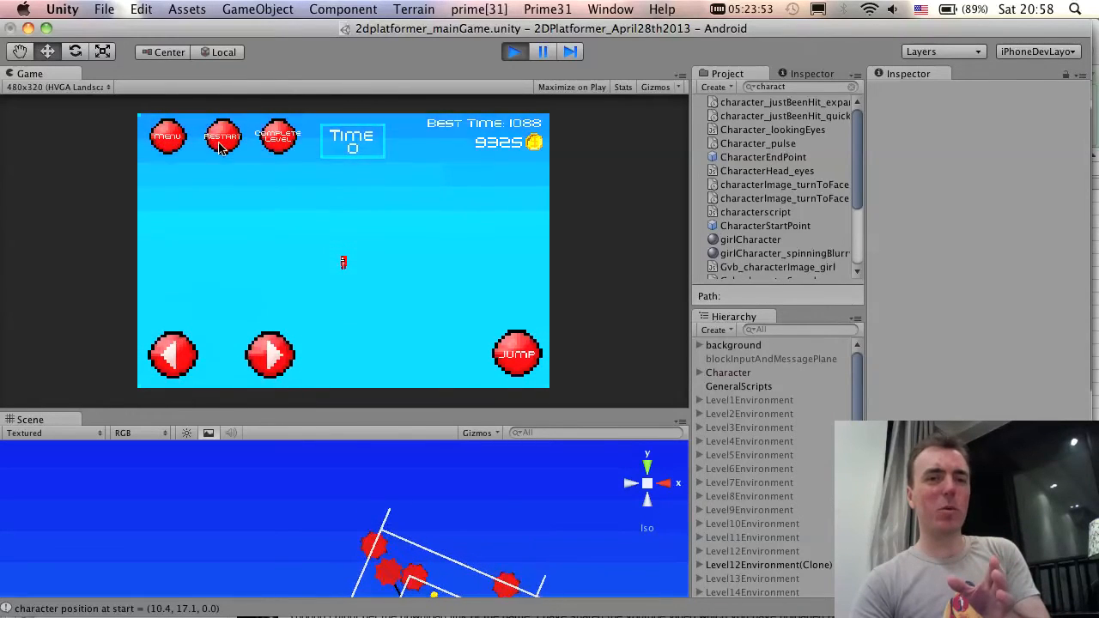
Open level 13 from the game's level menu and move the character to the right.
{"action": "left_click", "coordinate": [182, 142]}
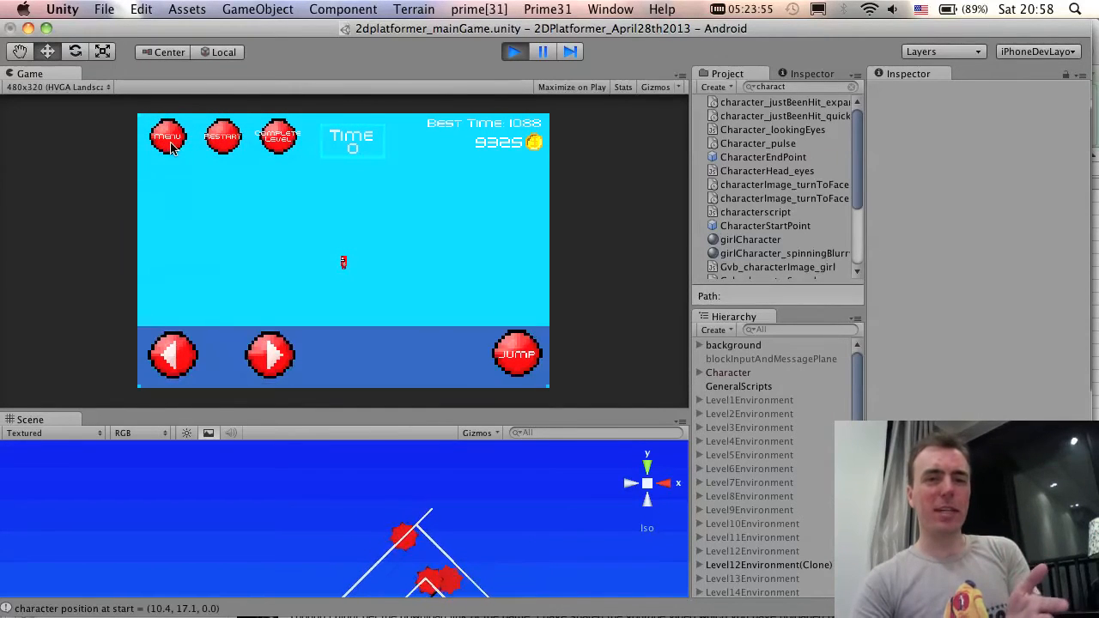
{"action": "left_click", "coordinate": [512, 353]}
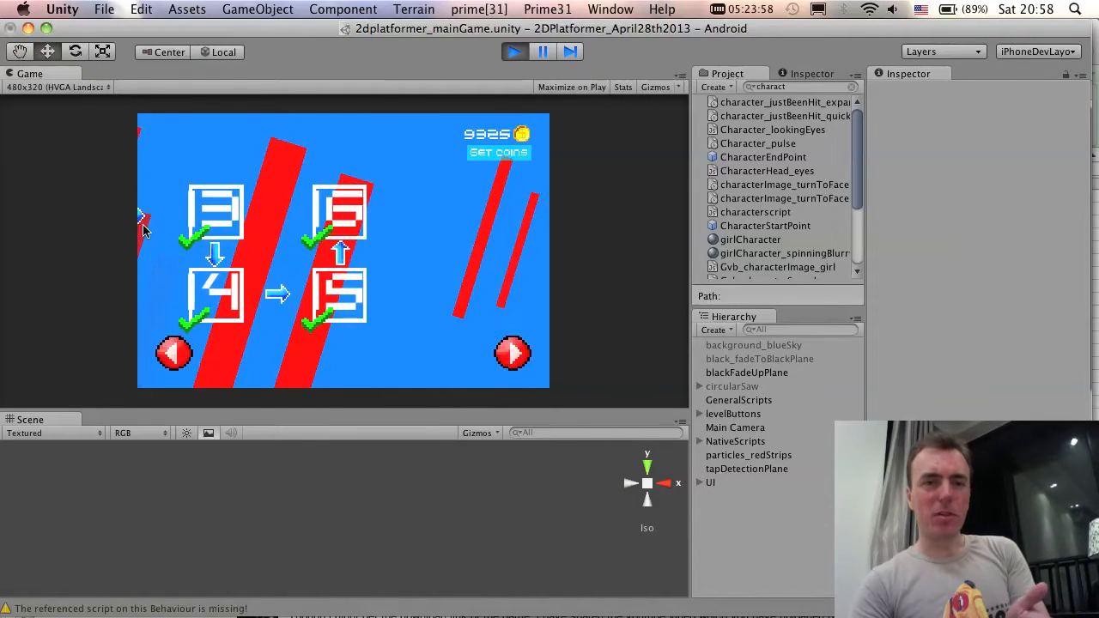
{"action": "left_click", "coordinate": [190, 220]}
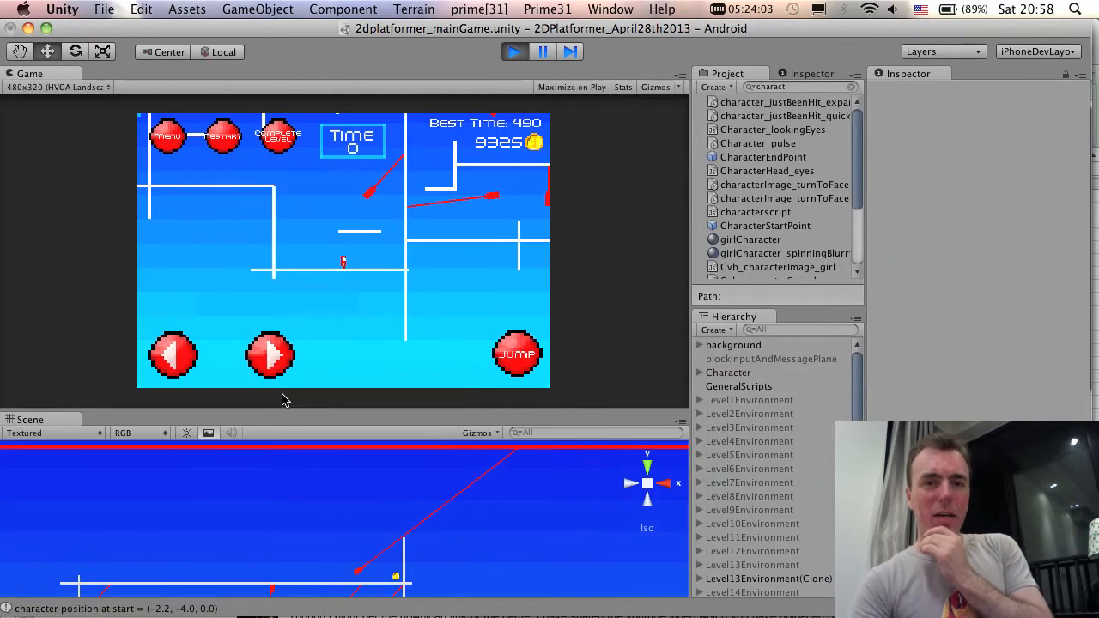
{"action": "key", "text": "Right"}
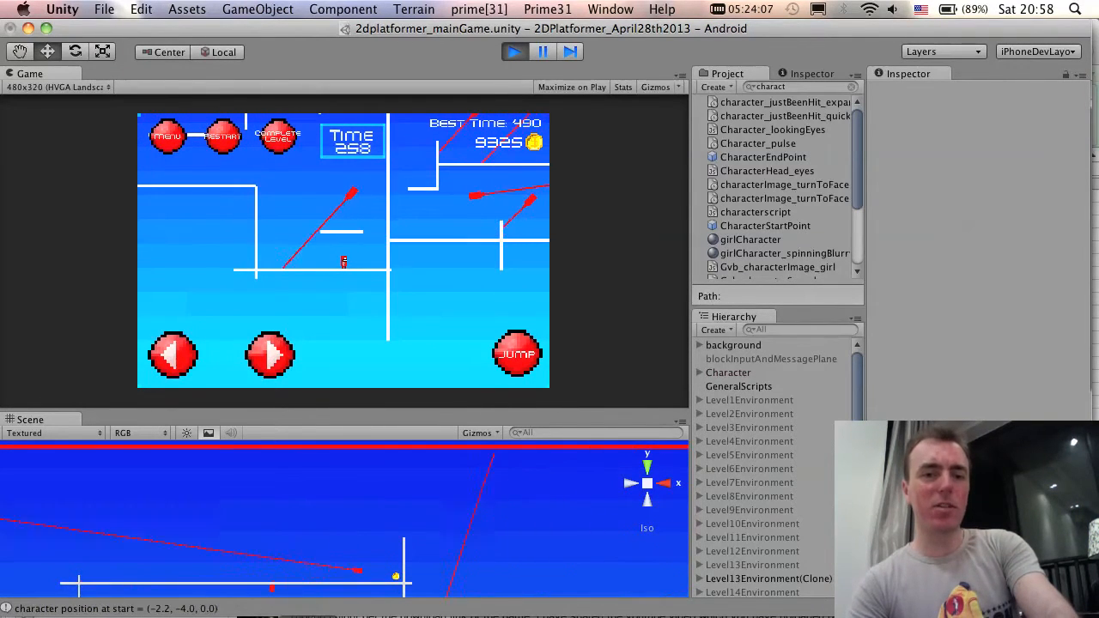
Frame Level13Environment(Clone) in the Scene view and enlarge that view to show the level's full layout.
{"action": "scroll", "coordinate": [308, 563], "scroll_direction": "down", "scroll_amount": 3}
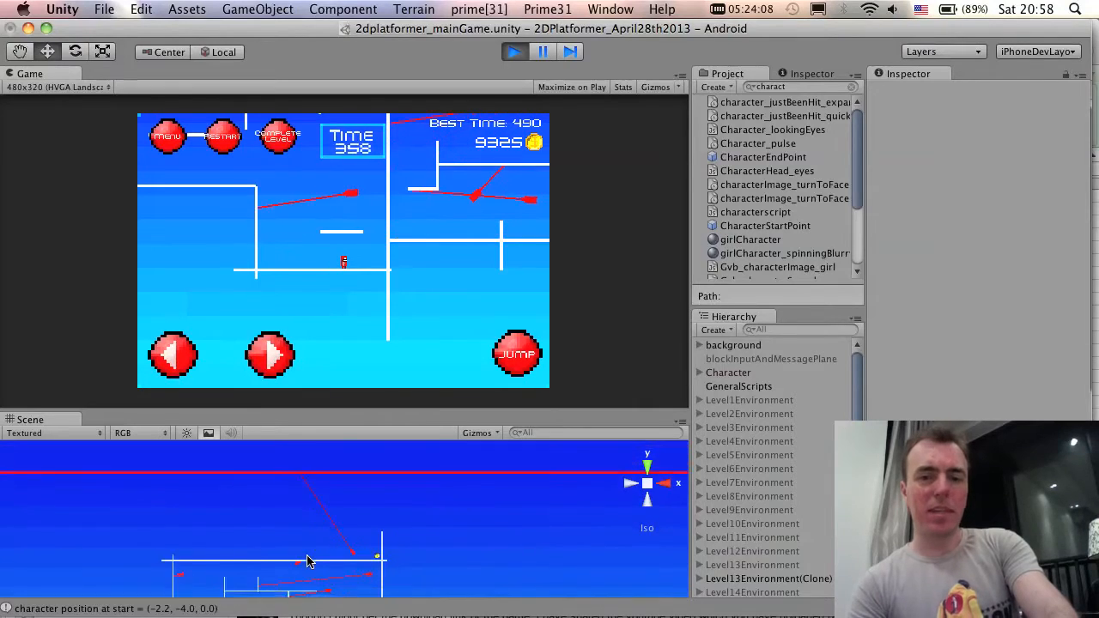
{"action": "left_click", "coordinate": [788, 578]}
{"action": "key", "text": "f"}
{"action": "scroll", "coordinate": [530, 539], "scroll_direction": "up", "scroll_amount": 10}
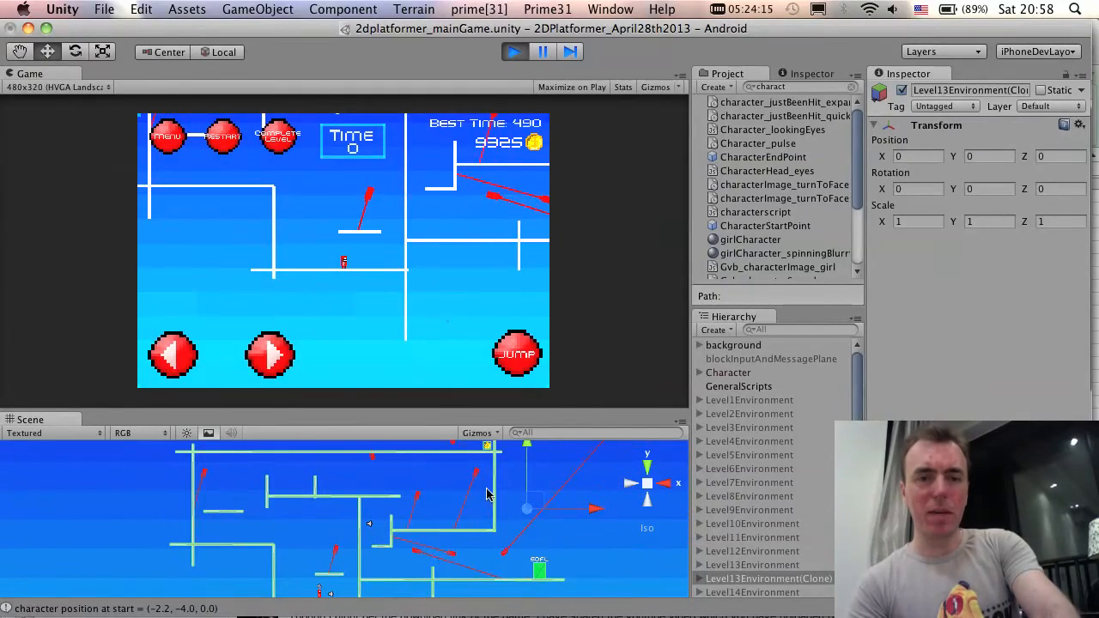
{"action": "left_click_drag", "start_coordinate": [432, 418], "coordinate": [433, 257]}
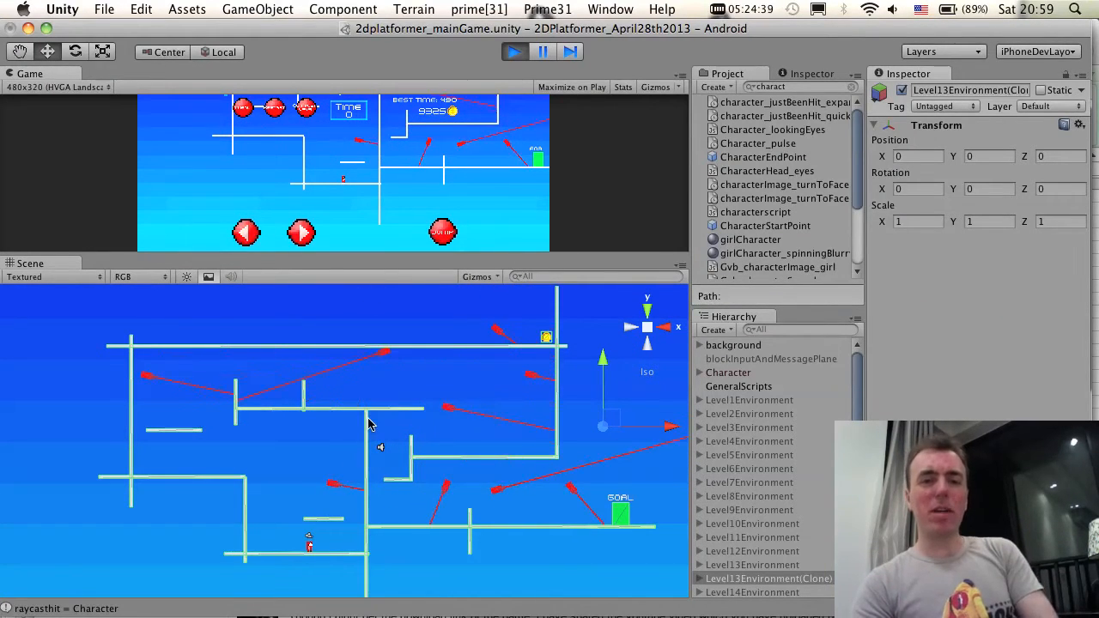
Return to the game's level menu and open level 14.
{"action": "left_click", "coordinate": [247, 109]}
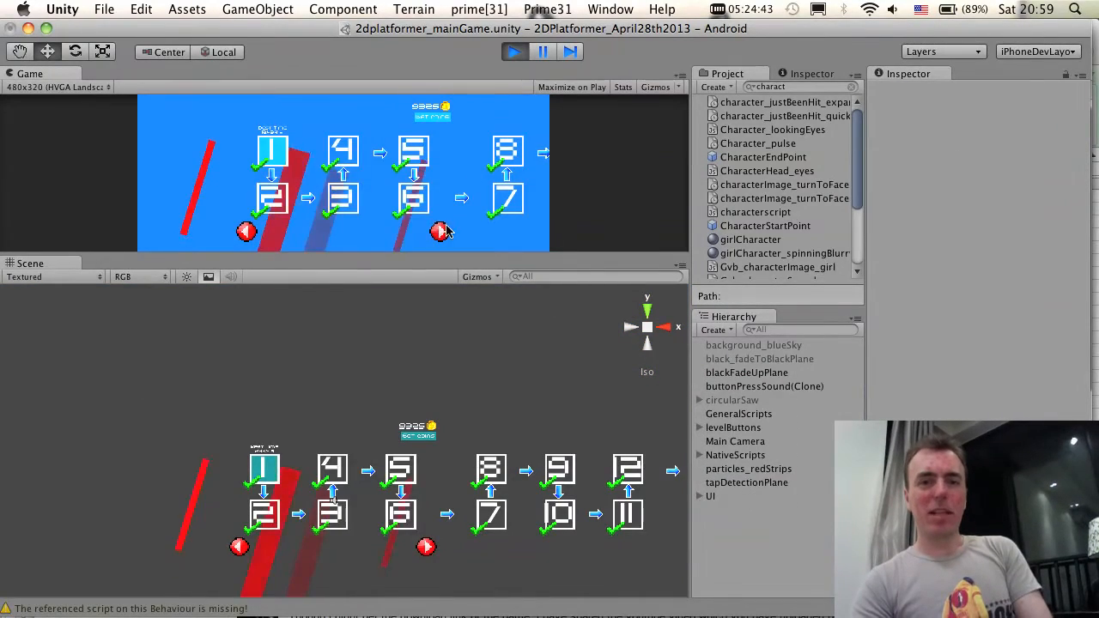
{"action": "left_click", "coordinate": [442, 232]}
{"action": "left_click", "coordinate": [442, 231]}
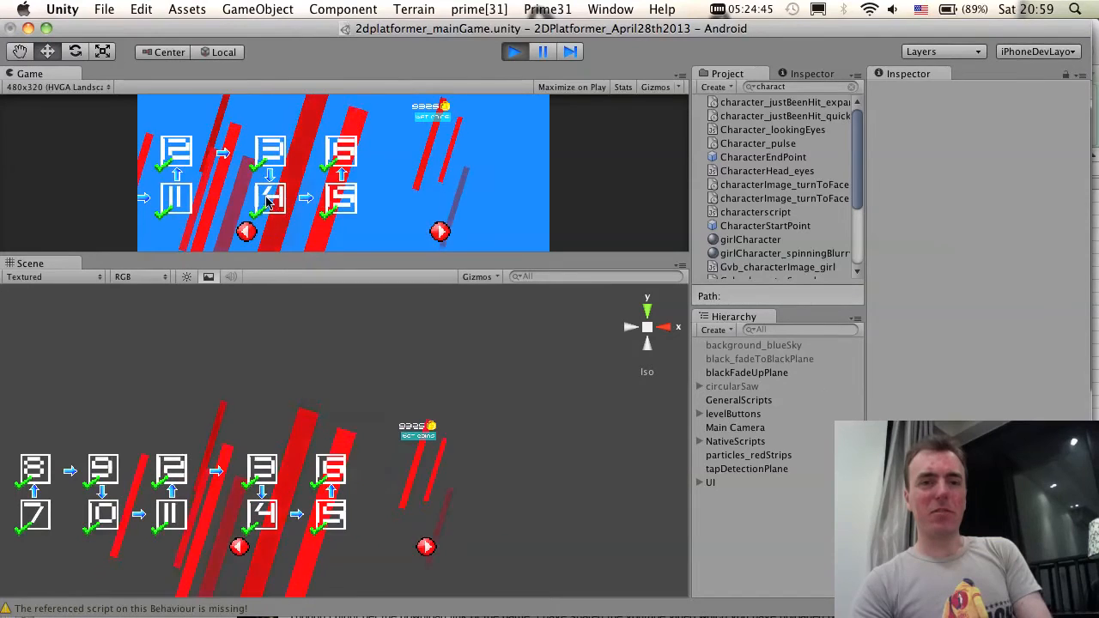
{"action": "left_click", "coordinate": [266, 200]}
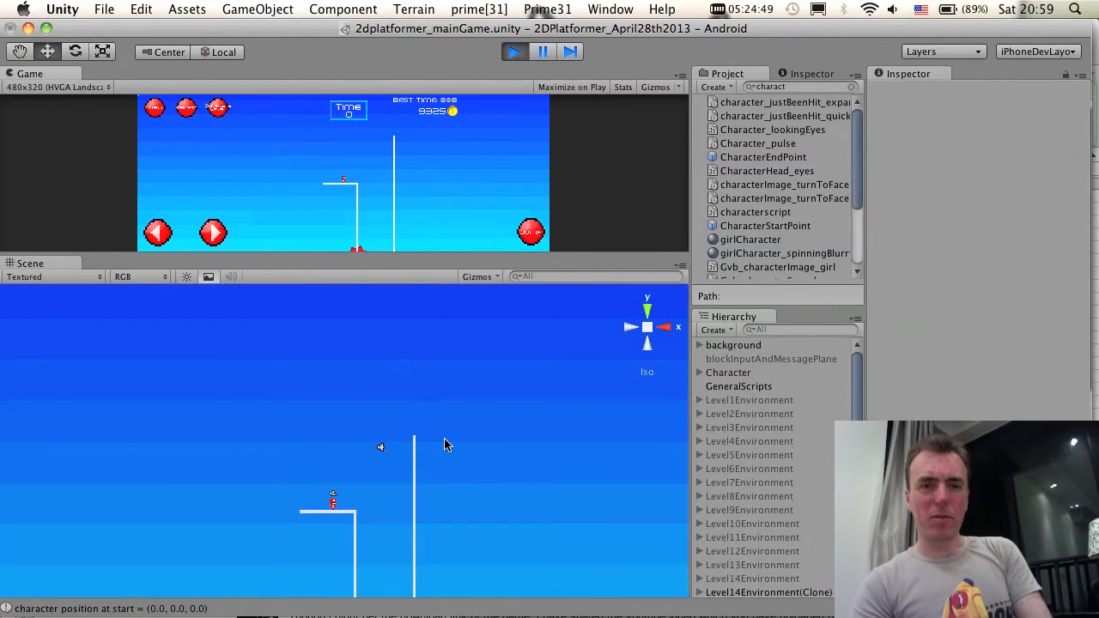
Examine level 14's full layout in the Scene view, from the starting platform down to the lowest section.
{"action": "scroll", "coordinate": [399, 444], "scroll_direction": "down", "scroll_amount": 5}
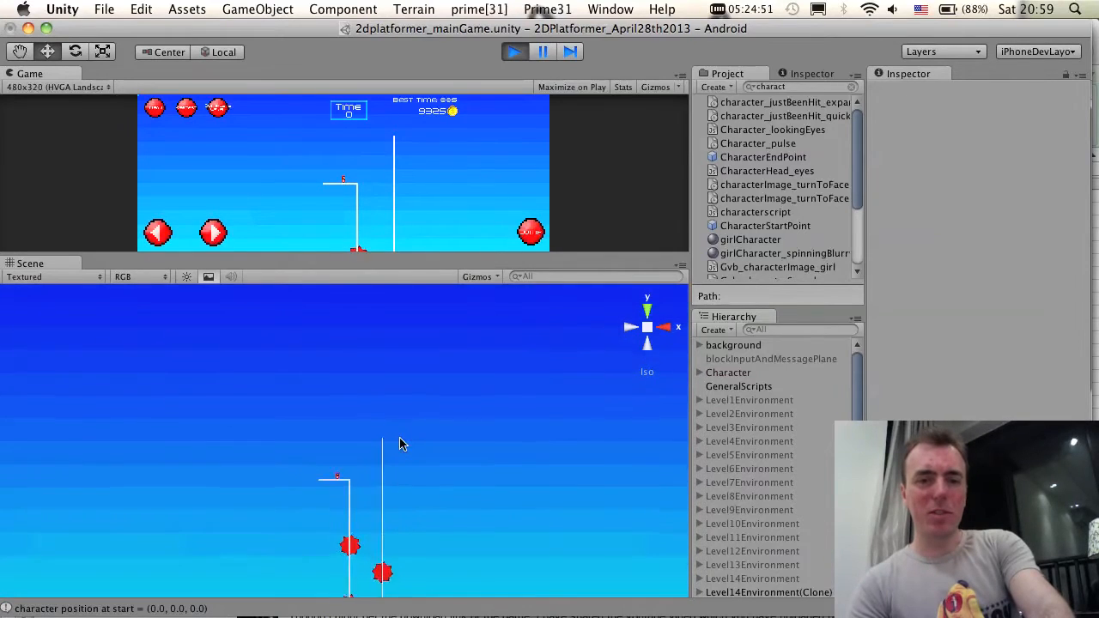
{"action": "scroll", "coordinate": [399, 444], "scroll_direction": "down", "scroll_amount": 3}
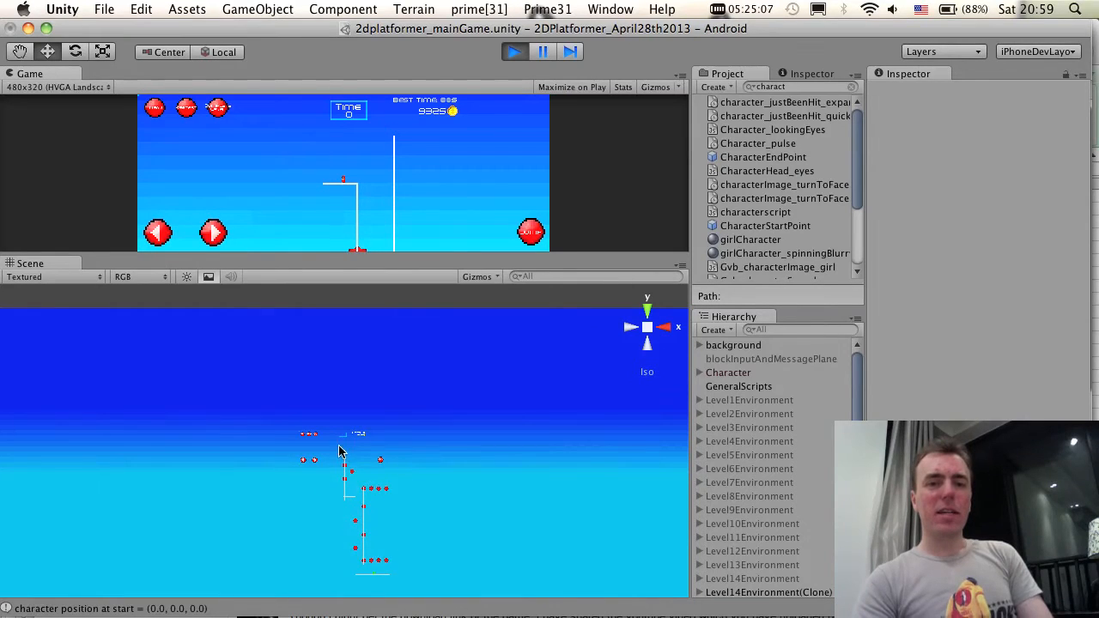
{"action": "scroll", "coordinate": [356, 486], "scroll_direction": "up", "scroll_amount": 5}
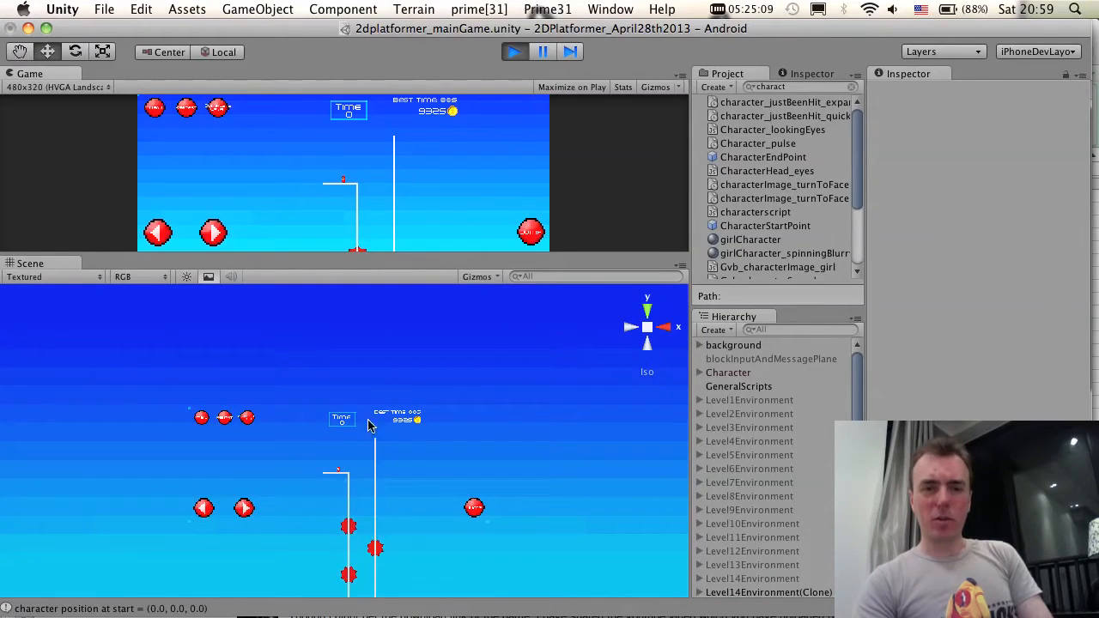
{"action": "scroll", "coordinate": [436, 579], "scroll_direction": "down", "scroll_amount": 3}
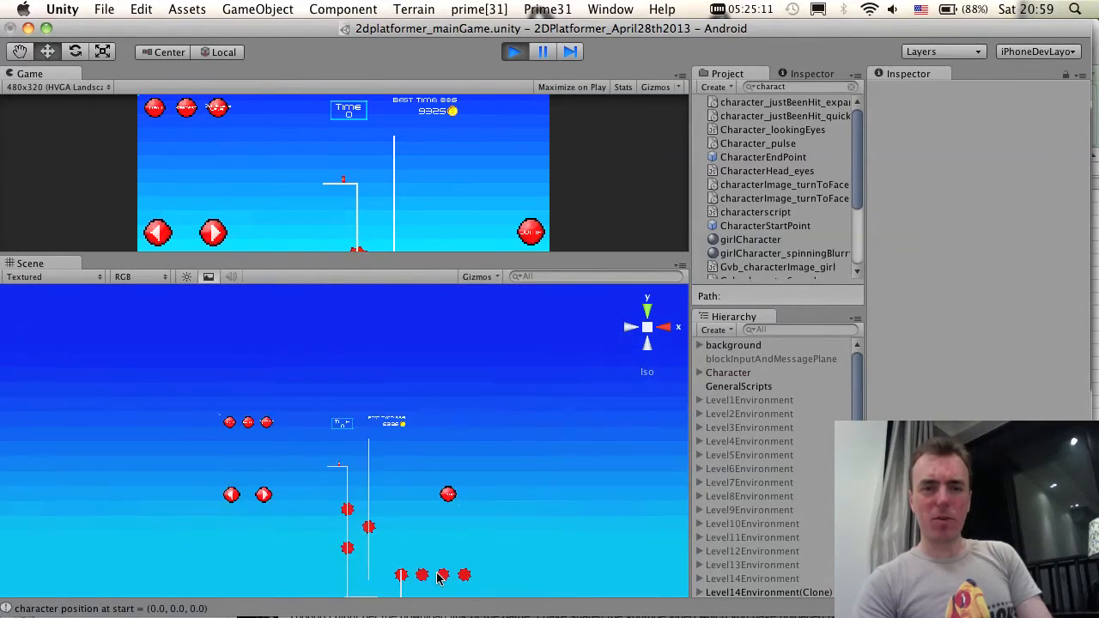
{"action": "scroll", "coordinate": [409, 558], "scroll_direction": "down", "scroll_amount": 3}
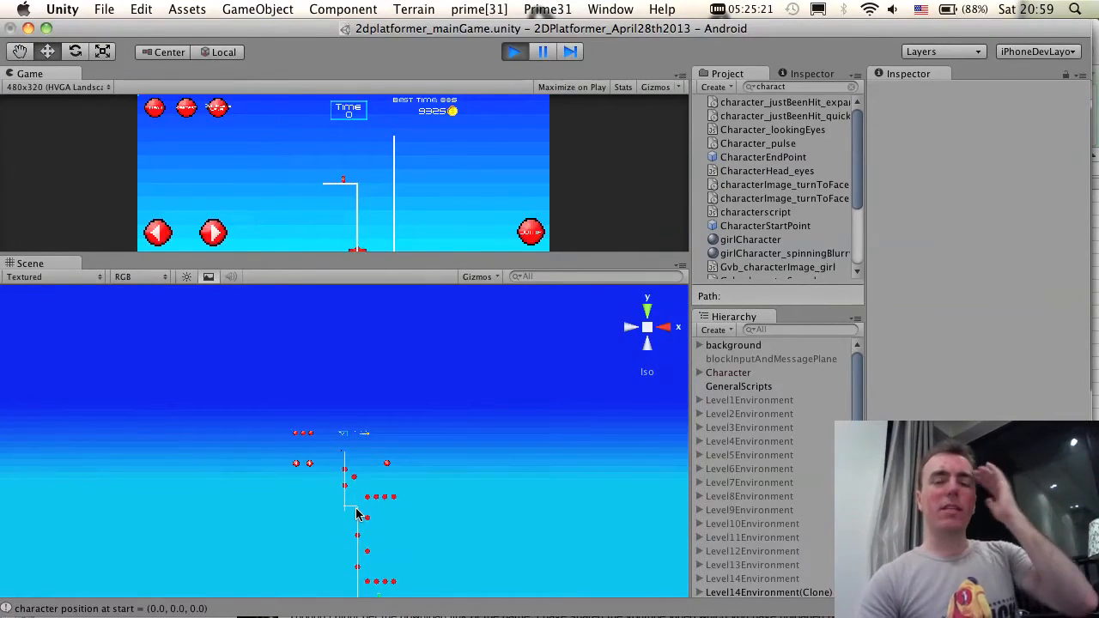
Stop the game and highlight the "complete level button" line in the TextEdit notes.
{"action": "left_click", "coordinate": [517, 54]}
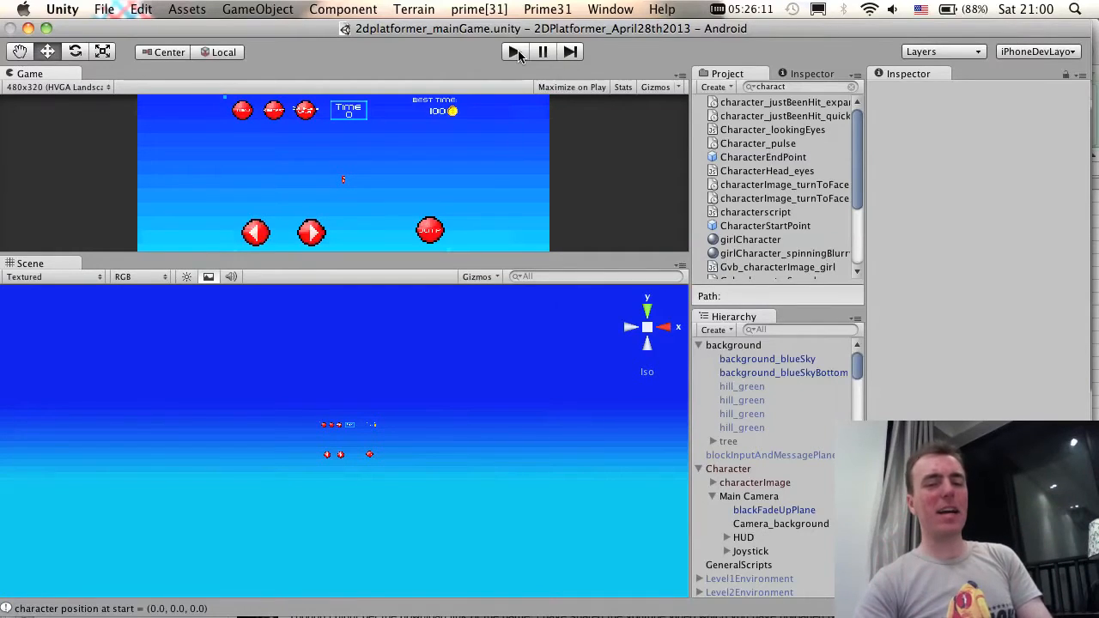
{"action": "key", "text": "super+Tab"}
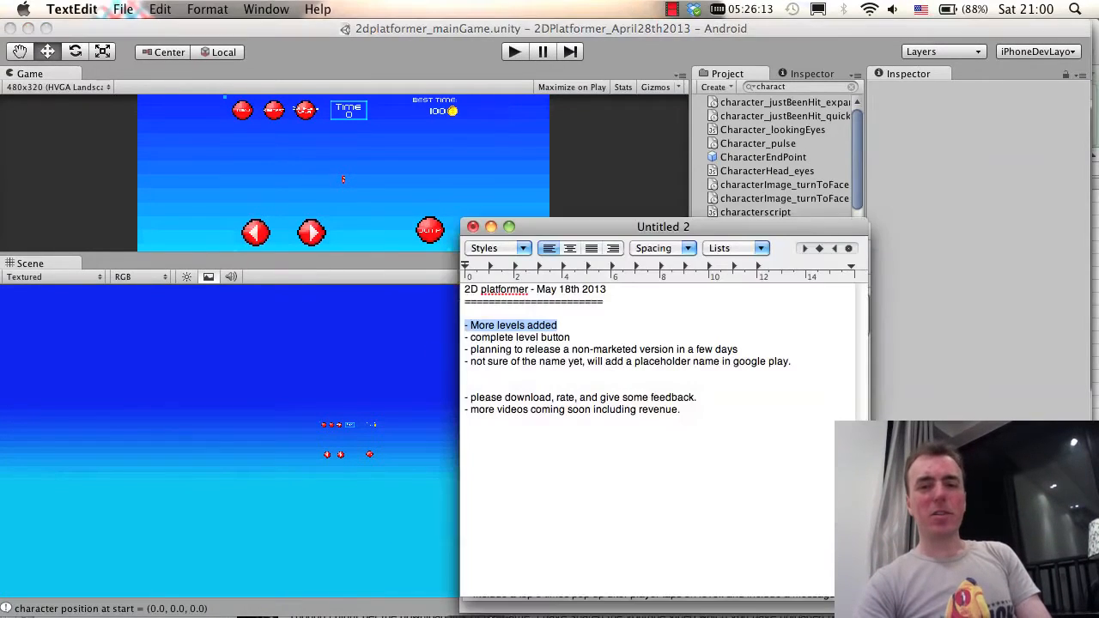
{"action": "left_click_drag", "start_coordinate": [580, 338], "coordinate": [452, 341]}
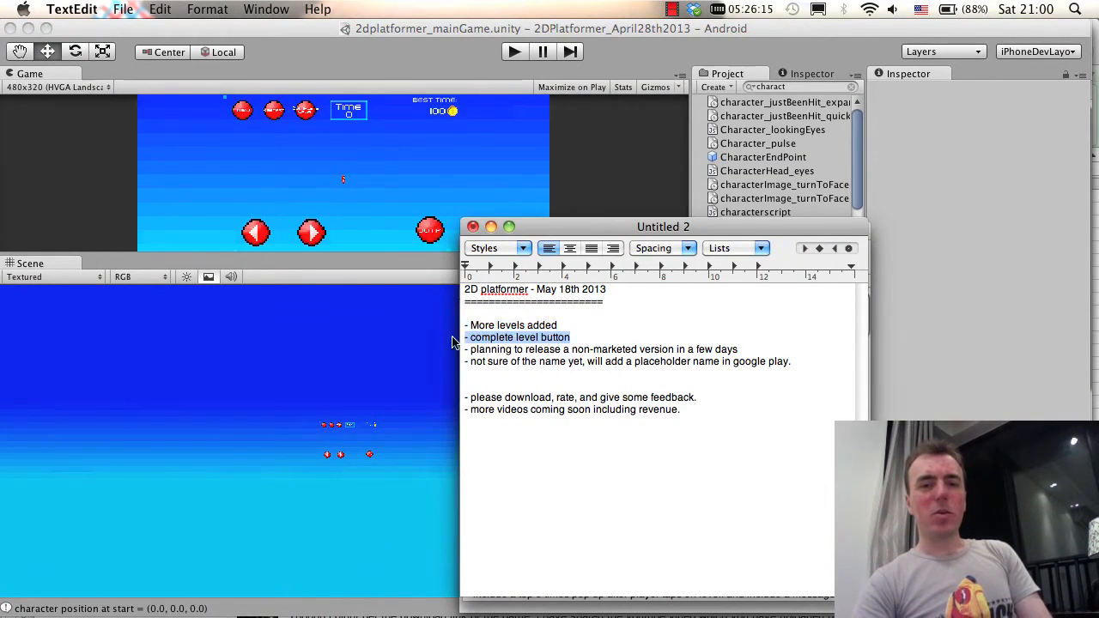
Switch back to Unity, enlarge the Game view to show the whole game screen, and run the game.
{"action": "left_click", "coordinate": [390, 65]}
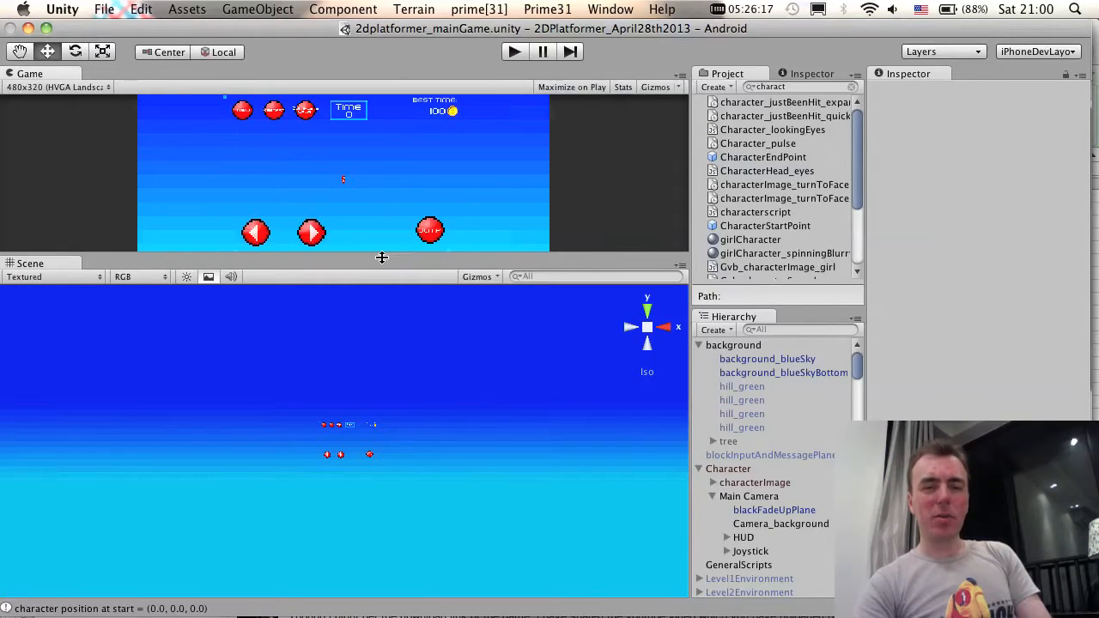
{"action": "left_click_drag", "start_coordinate": [382, 255], "coordinate": [404, 441]}
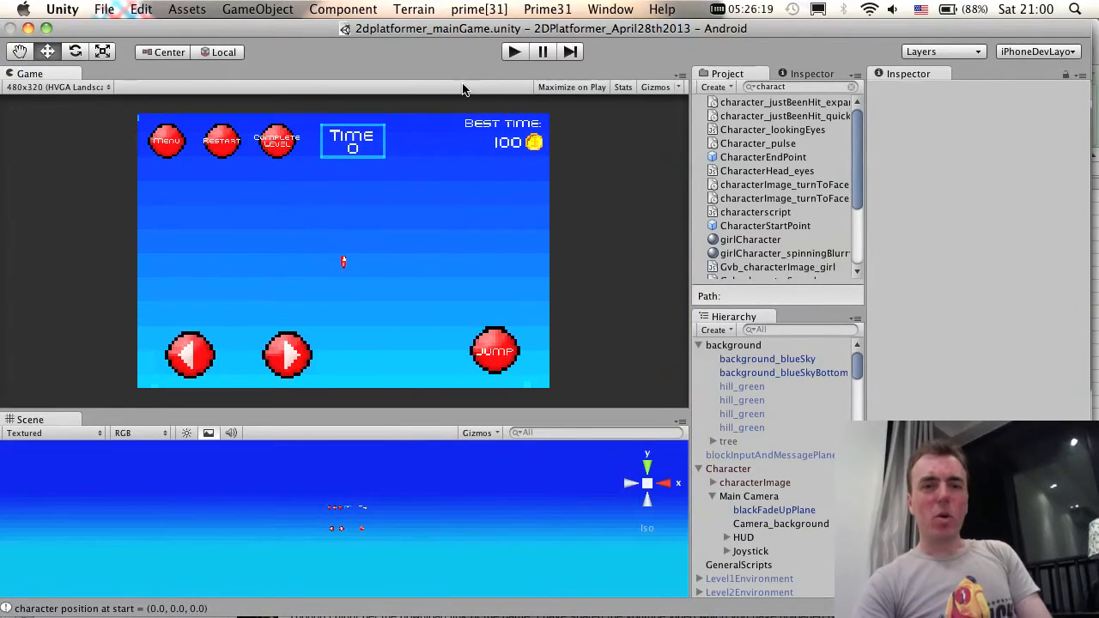
{"action": "left_click", "coordinate": [514, 52]}
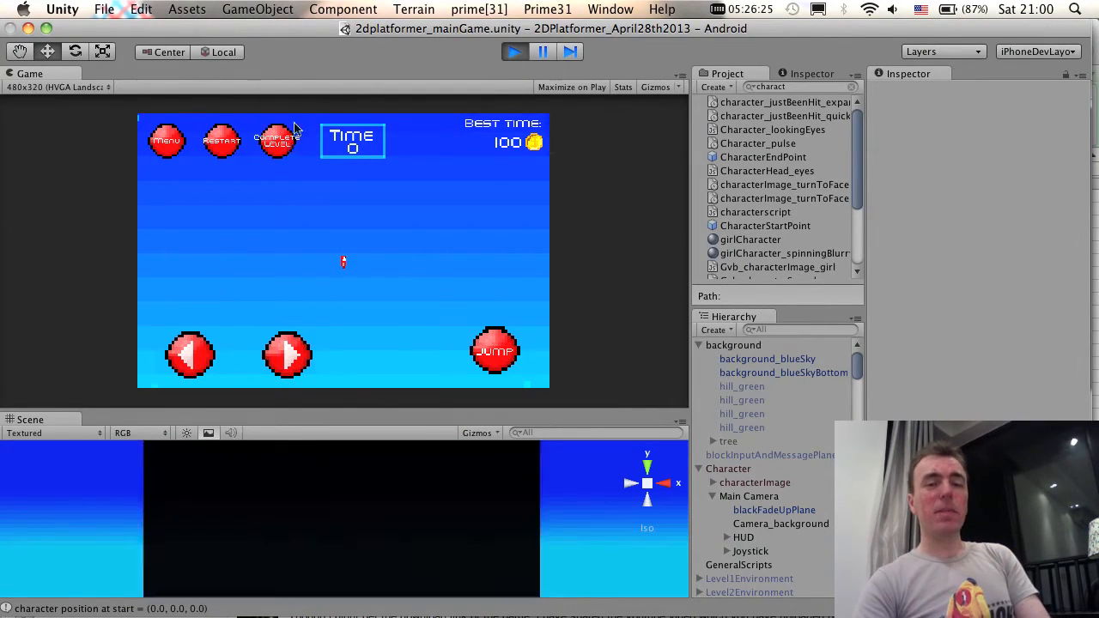
Complete the level automatically for 100 coins, continue to the next level, and stop the game.
{"action": "left_click", "coordinate": [279, 136]}
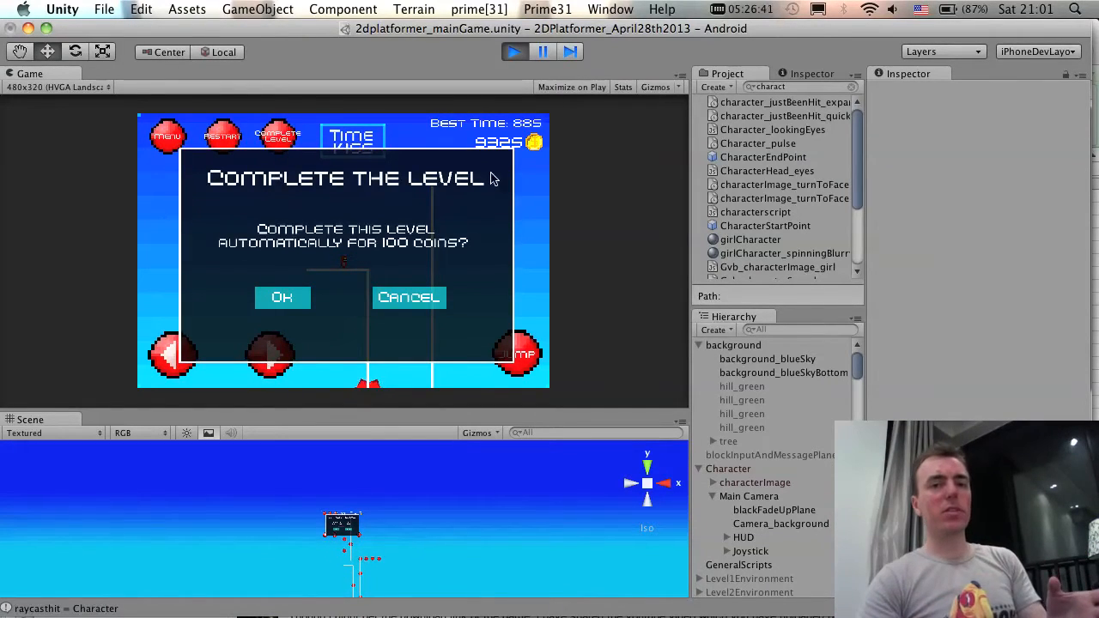
{"action": "left_click", "coordinate": [300, 296]}
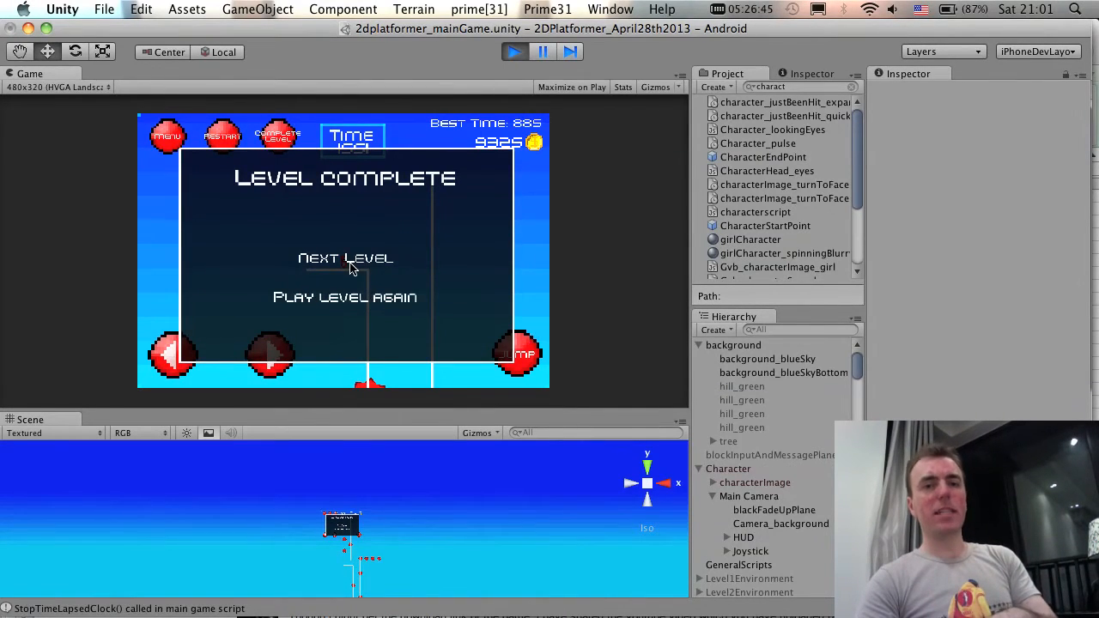
{"action": "left_click", "coordinate": [350, 269]}
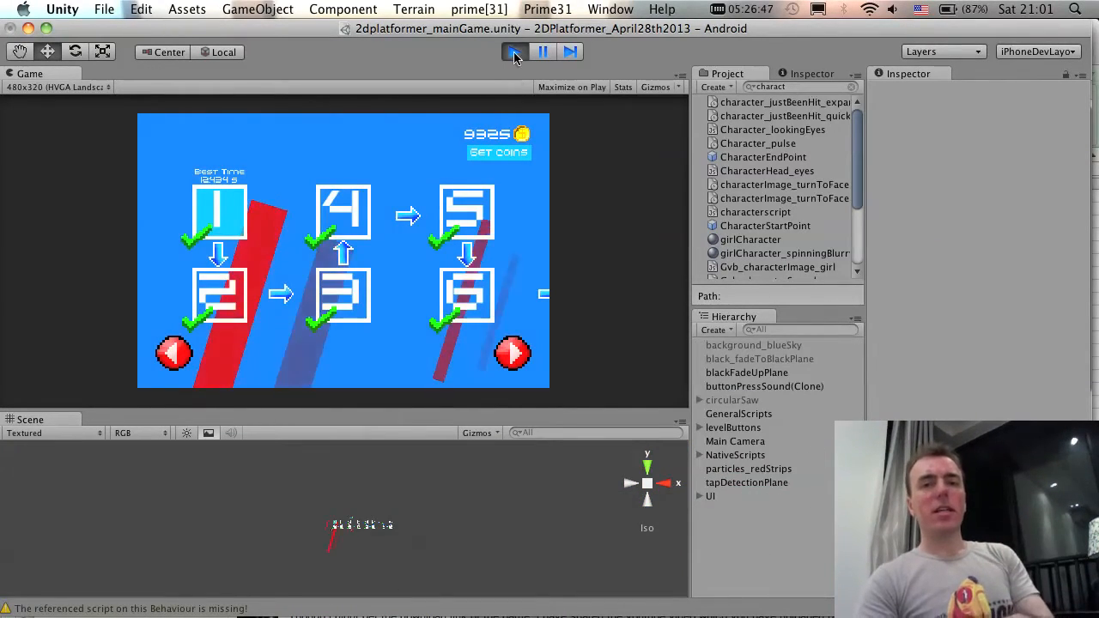
{"action": "left_click", "coordinate": [515, 53]}
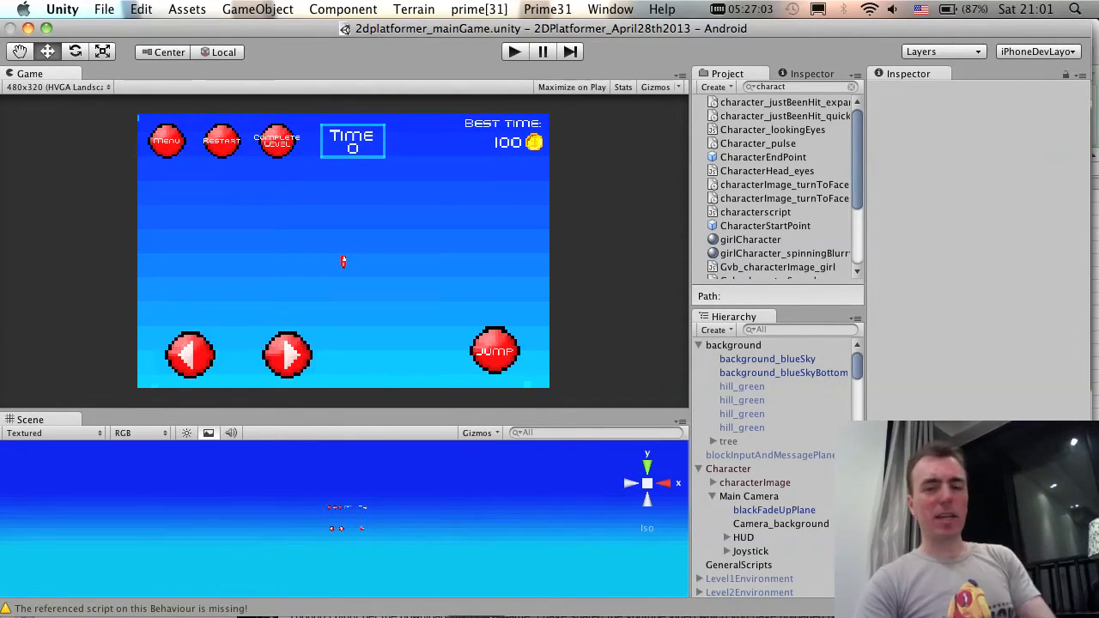
Switch to the TextEdit notes and highlight in turn the lines about the non-marketed release and the placeholder name in Google Play.
{"action": "key", "text": "super+Tab"}
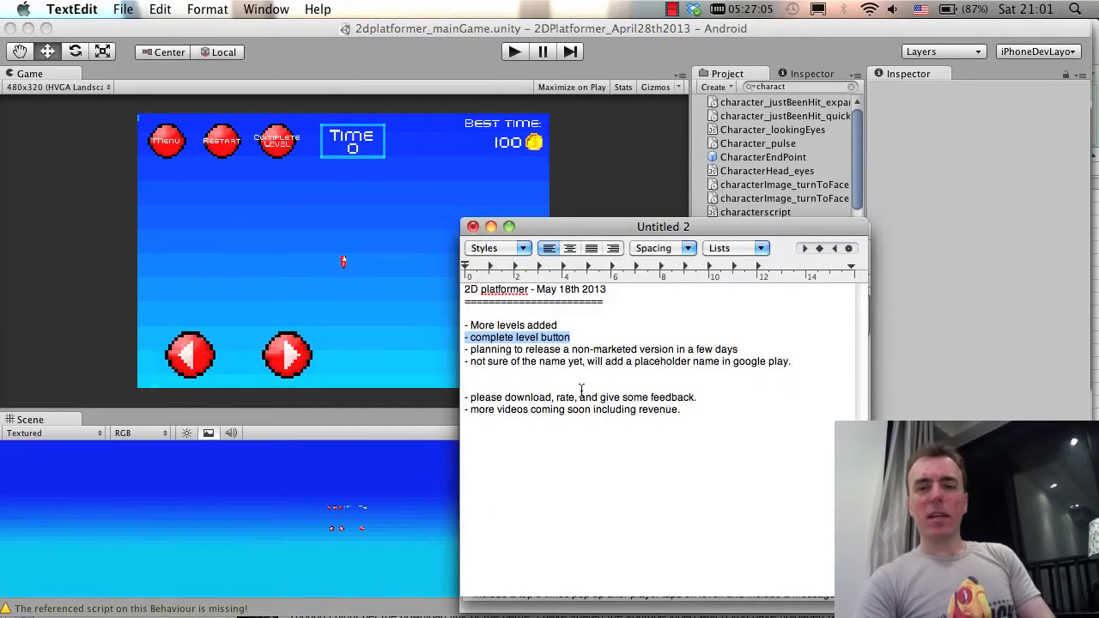
{"action": "left_click_drag", "start_coordinate": [740, 349], "coordinate": [497, 353]}
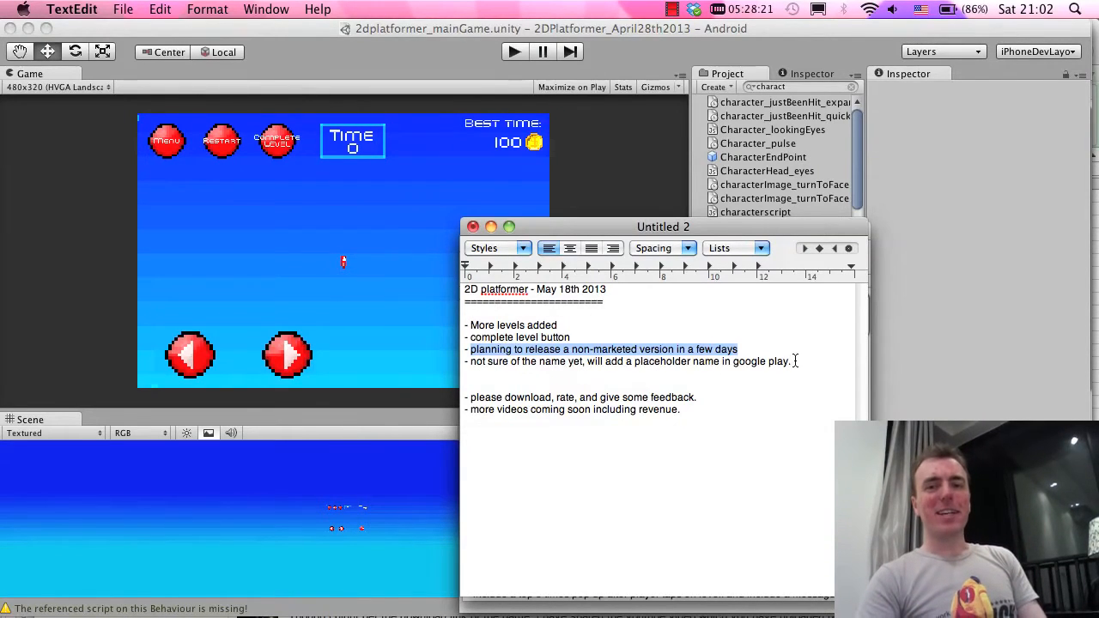
{"action": "left_click_drag", "start_coordinate": [790, 362], "coordinate": [463, 362]}
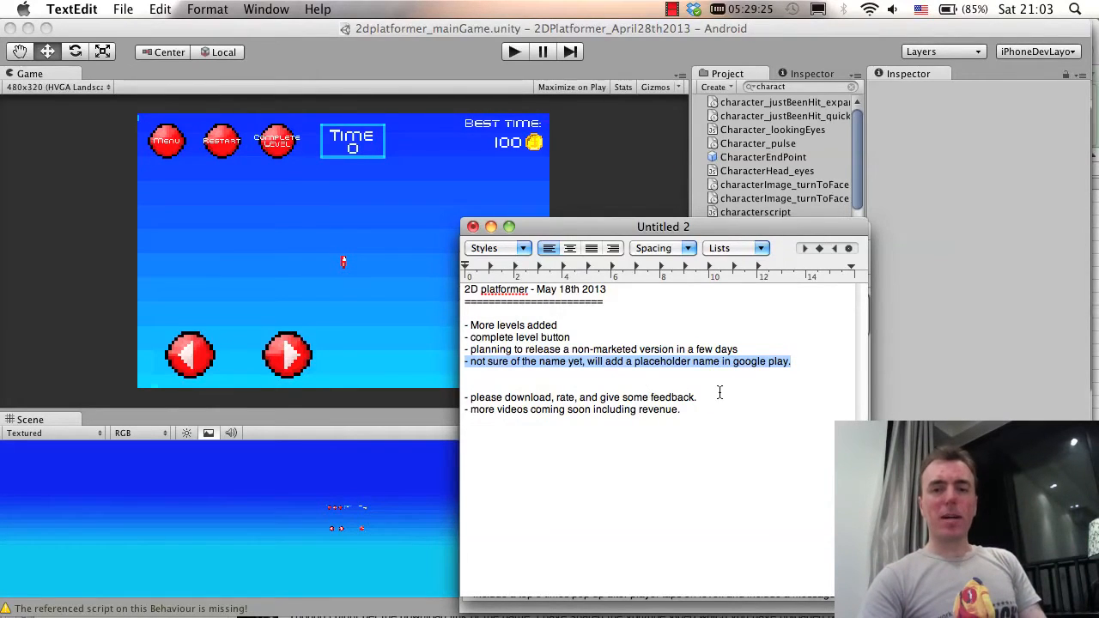
{"action": "left_click", "coordinate": [685, 379]}
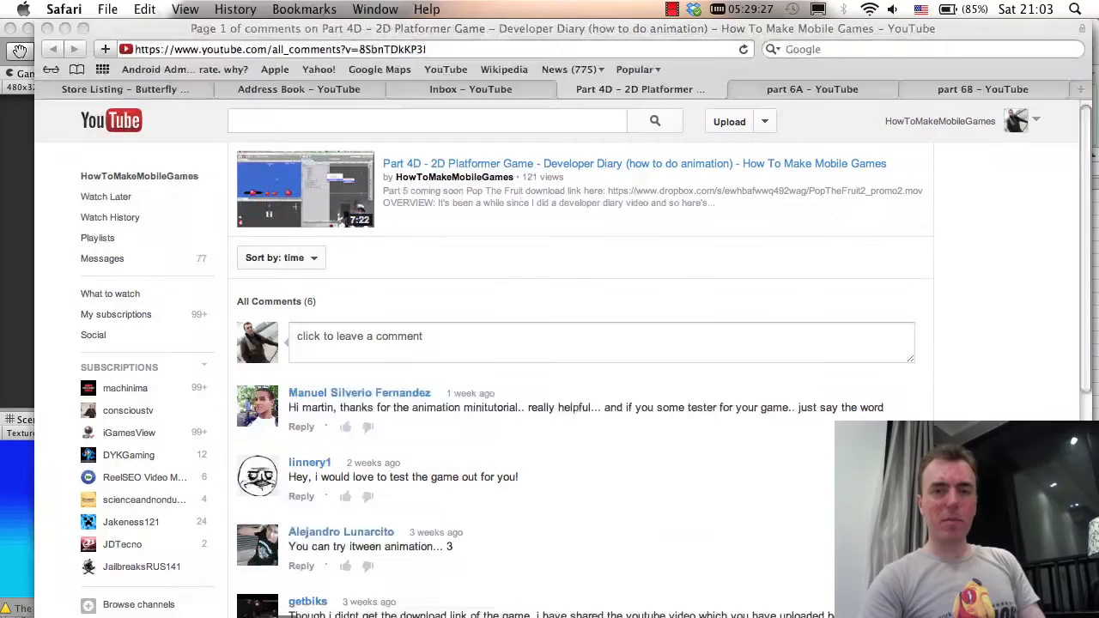
Switch to Safari and read the YouTube comments on the Part 4D 2D platformer video.
{"action": "key", "text": "super+Tab"}
{"action": "scroll", "coordinate": [650, 386], "scroll_direction": "down", "scroll_amount": 3}
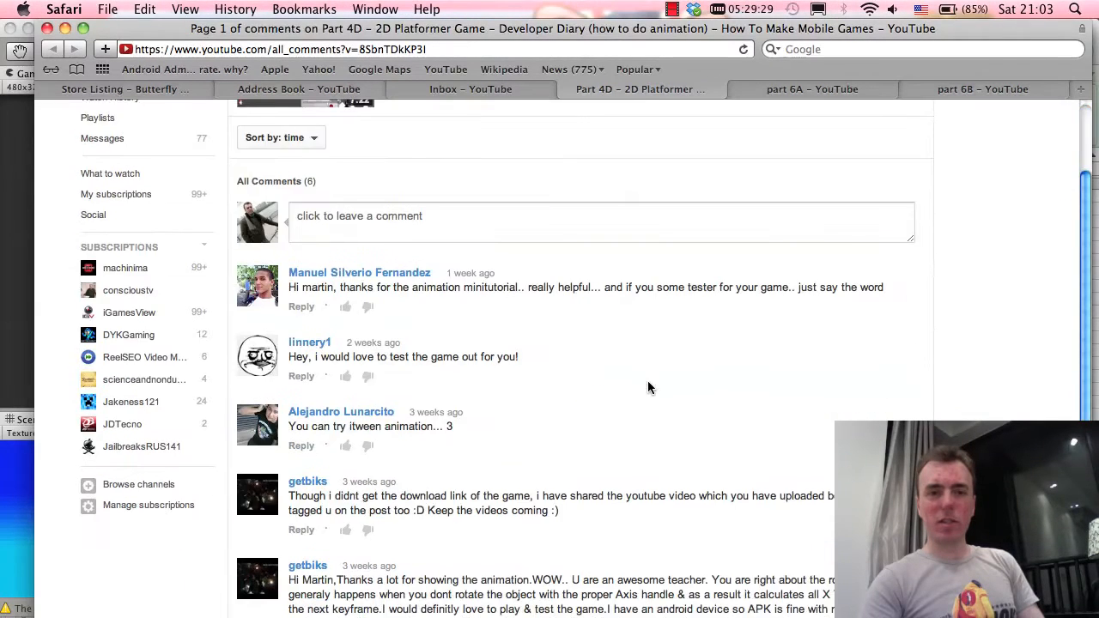
{"action": "scroll", "coordinate": [650, 386], "scroll_direction": "up", "scroll_amount": 3}
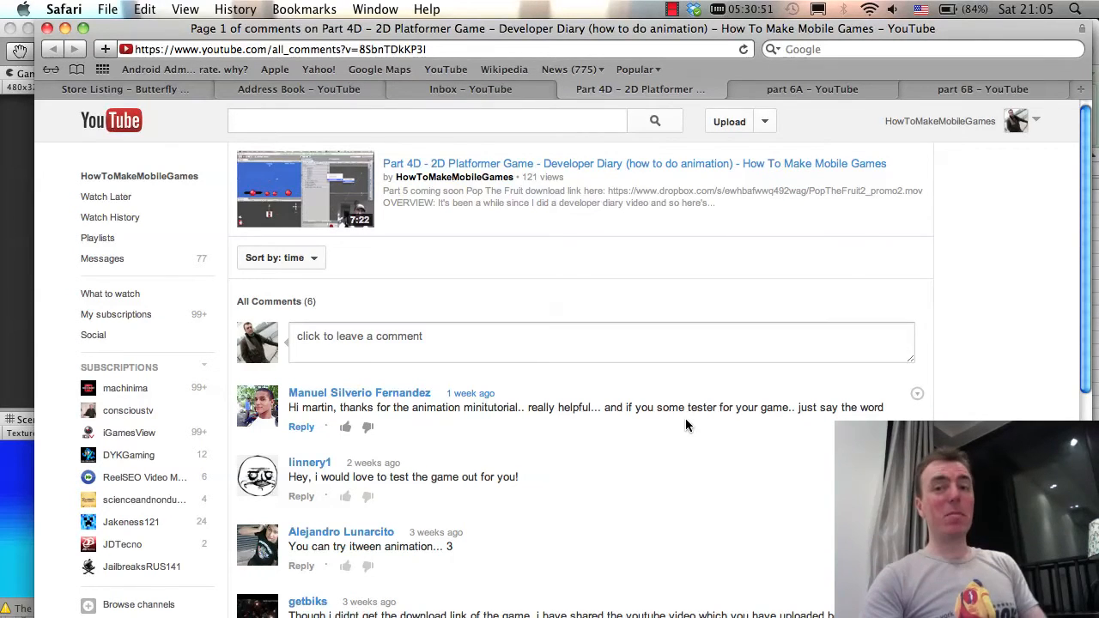
Open the comments page for 2D platformer part 6A and read through the viewers' feedback.
{"action": "left_click", "coordinate": [807, 89]}
{"action": "scroll", "coordinate": [851, 319], "scroll_direction": "down", "scroll_amount": 1}
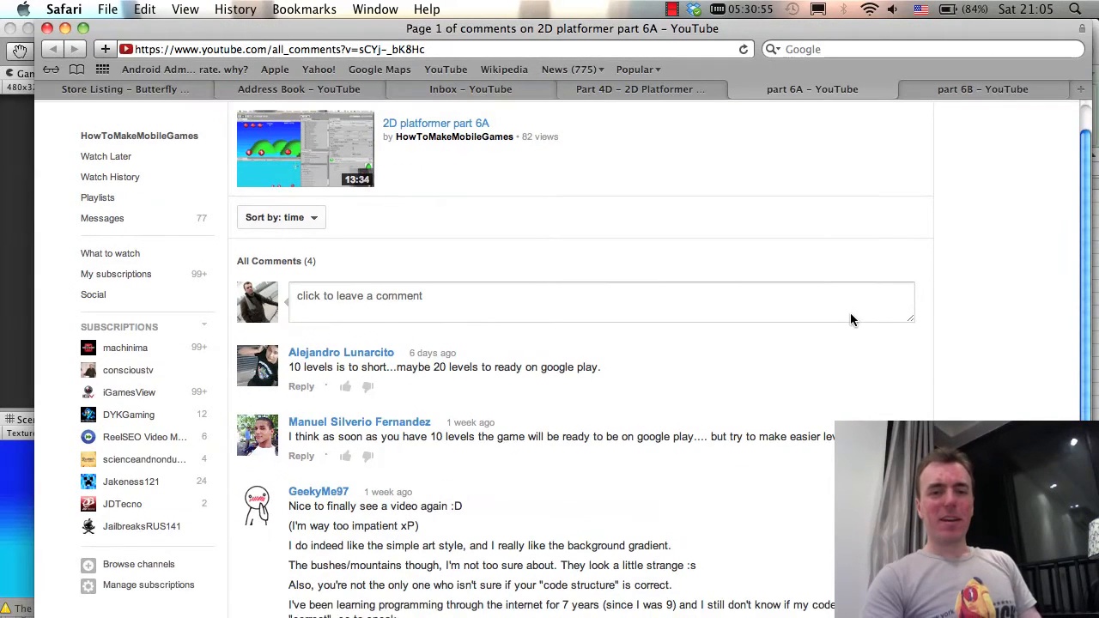
{"action": "scroll", "coordinate": [851, 319], "scroll_direction": "up", "scroll_amount": 1}
{"action": "scroll", "coordinate": [851, 320], "scroll_direction": "down", "scroll_amount": 4}
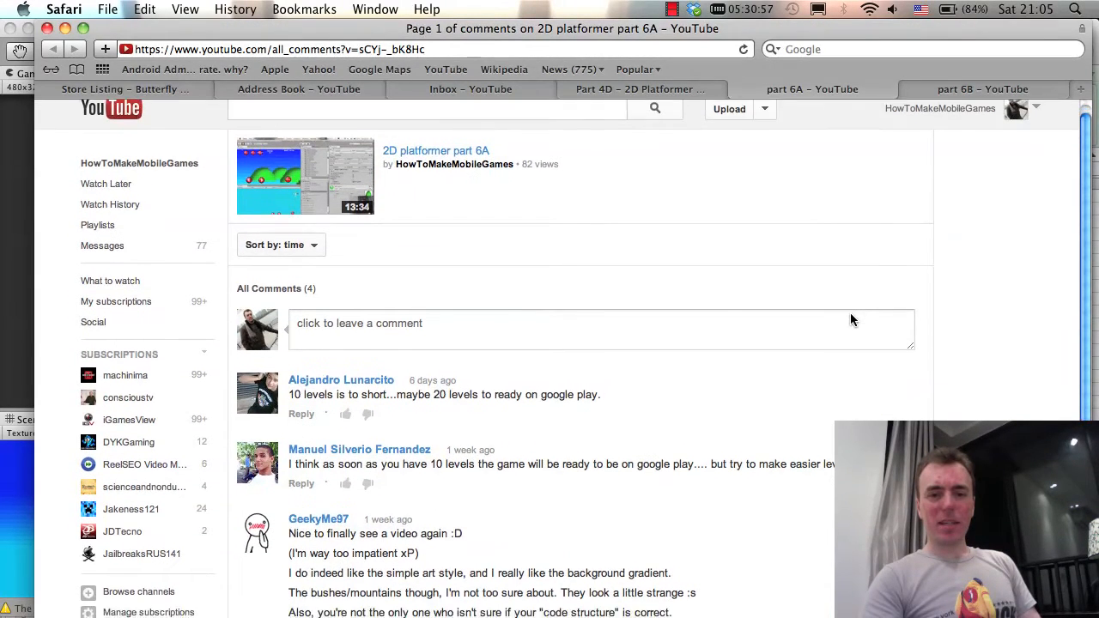
{"action": "scroll", "coordinate": [850, 319], "scroll_direction": "up", "scroll_amount": 1}
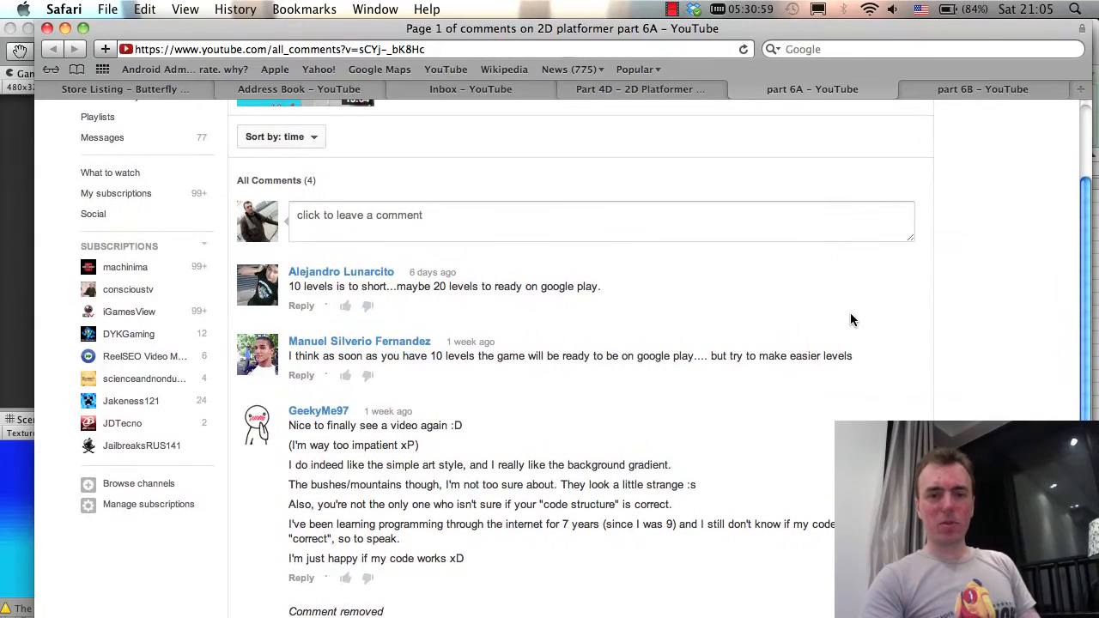
{"action": "scroll", "coordinate": [850, 319], "scroll_direction": "up", "scroll_amount": 1}
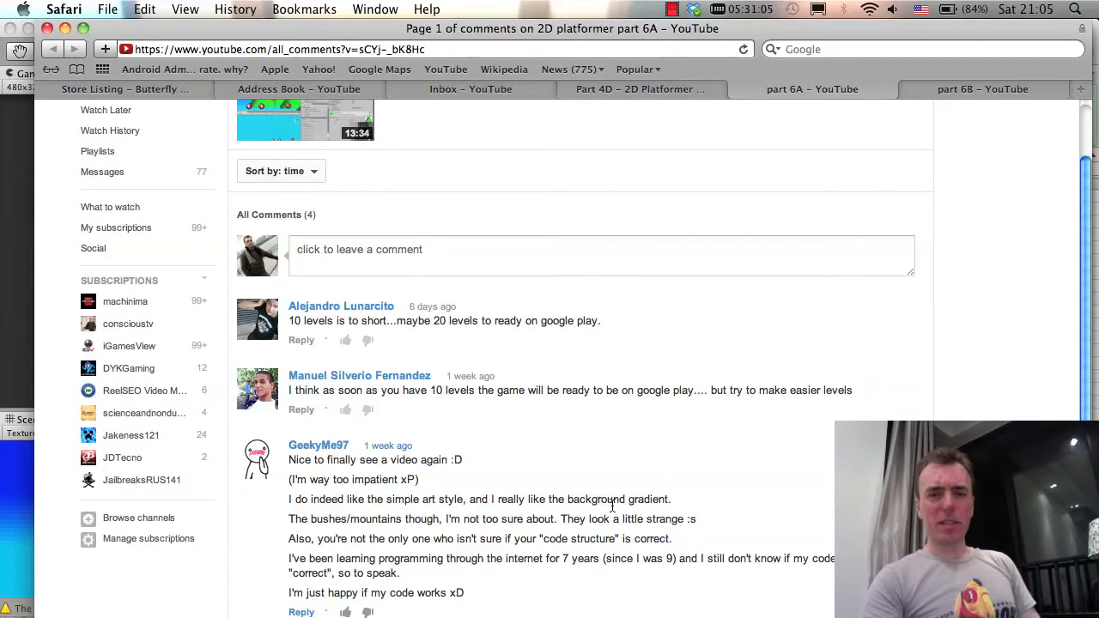
{"action": "scroll", "coordinate": [658, 491], "scroll_direction": "up", "scroll_amount": 1}
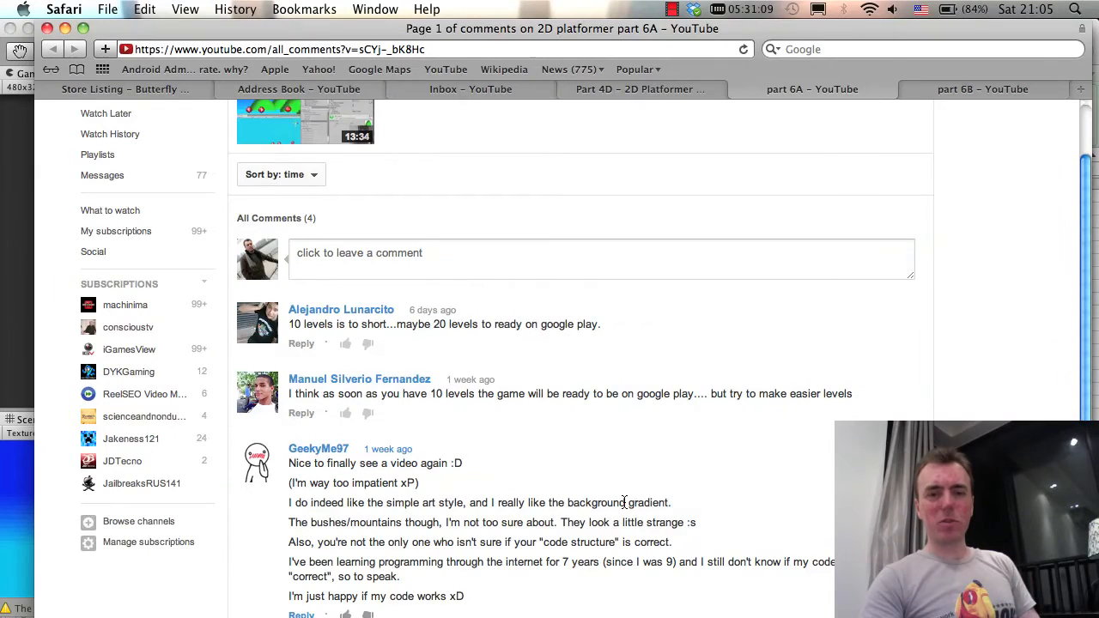
{"action": "scroll", "coordinate": [627, 502], "scroll_direction": "up", "scroll_amount": 5}
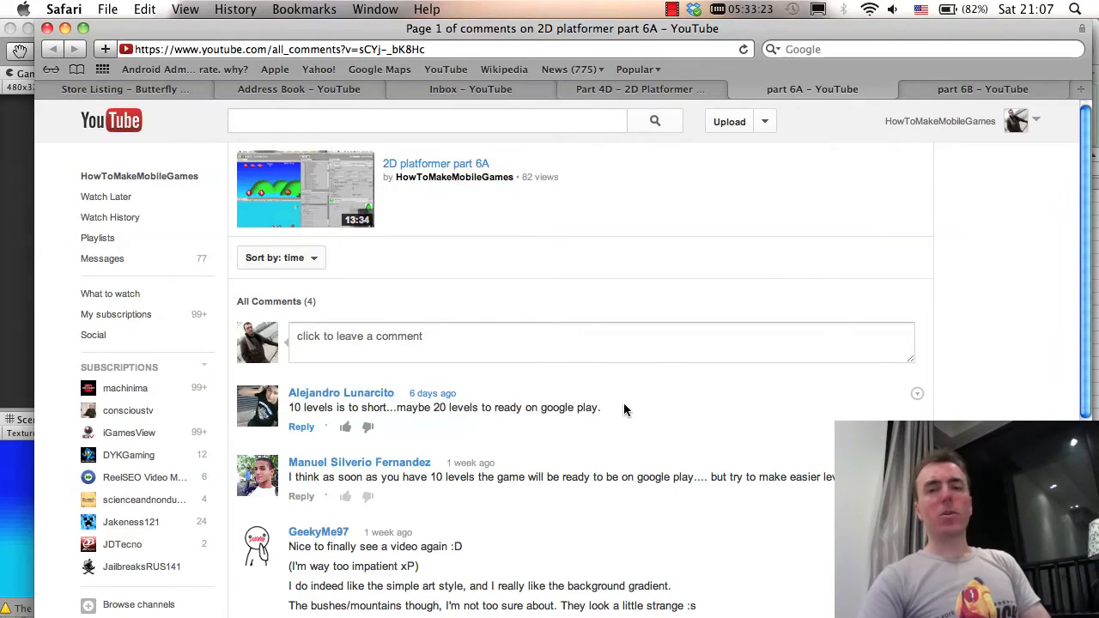
Open the comments page for 2D platformer part 6B and read the viewer's comment.
{"action": "left_click", "coordinate": [981, 86]}
{"action": "scroll", "coordinate": [856, 301], "scroll_direction": "down", "scroll_amount": 2}
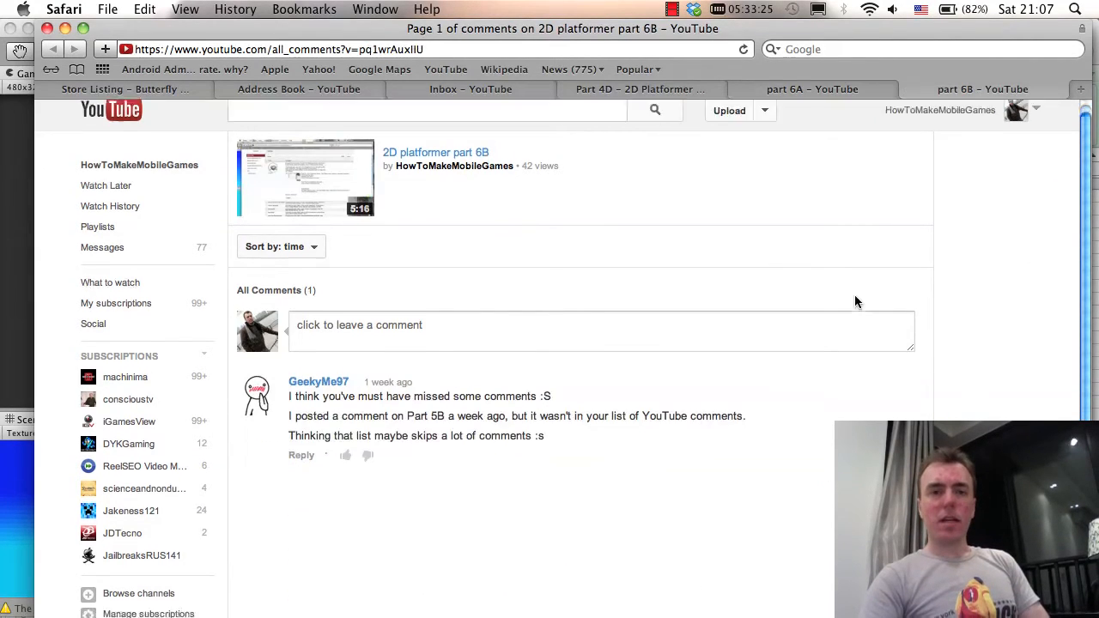
{"action": "scroll", "coordinate": [856, 300], "scroll_direction": "up", "scroll_amount": 2}
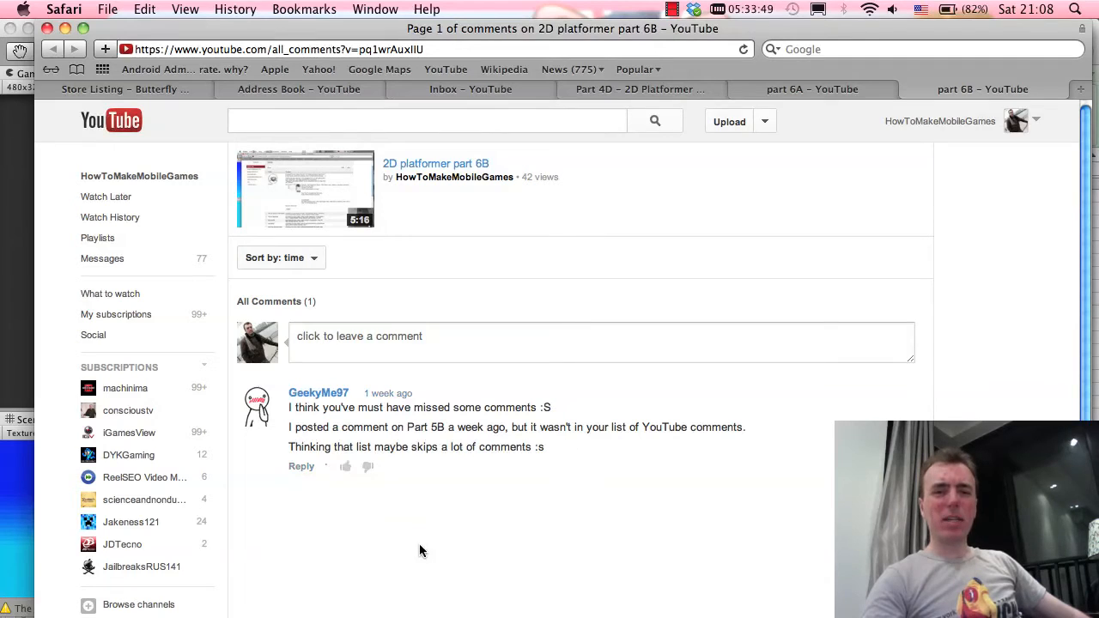
Switch back to Unity and show the game's HUD controls larger in the Scene view.
{"action": "left_click", "coordinate": [375, 617]}
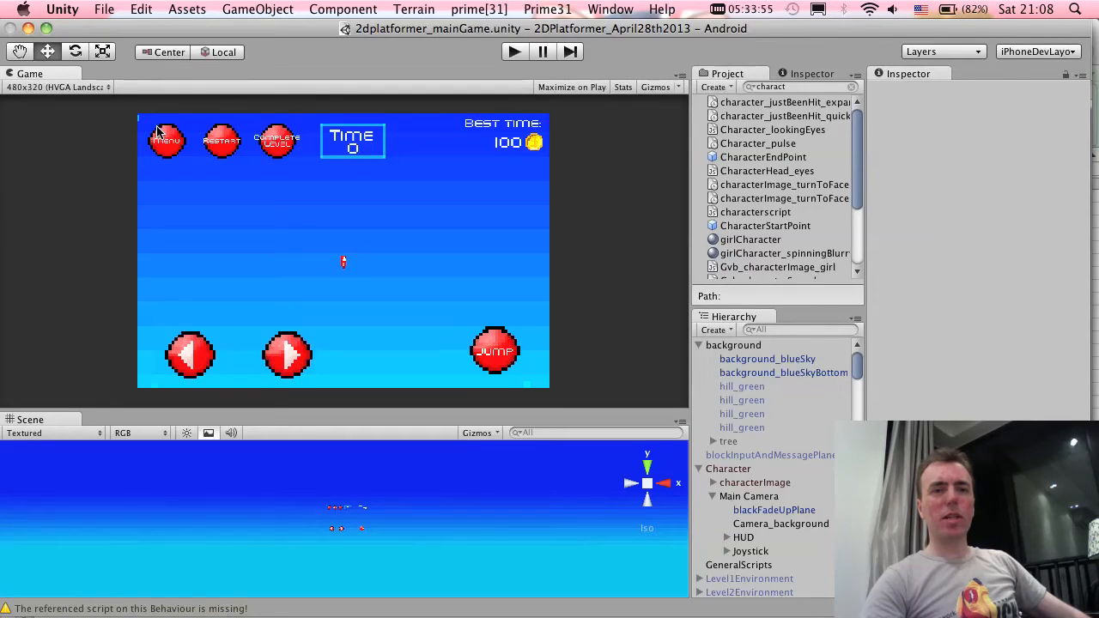
{"action": "scroll", "coordinate": [429, 507], "scroll_direction": "up", "scroll_amount": 5}
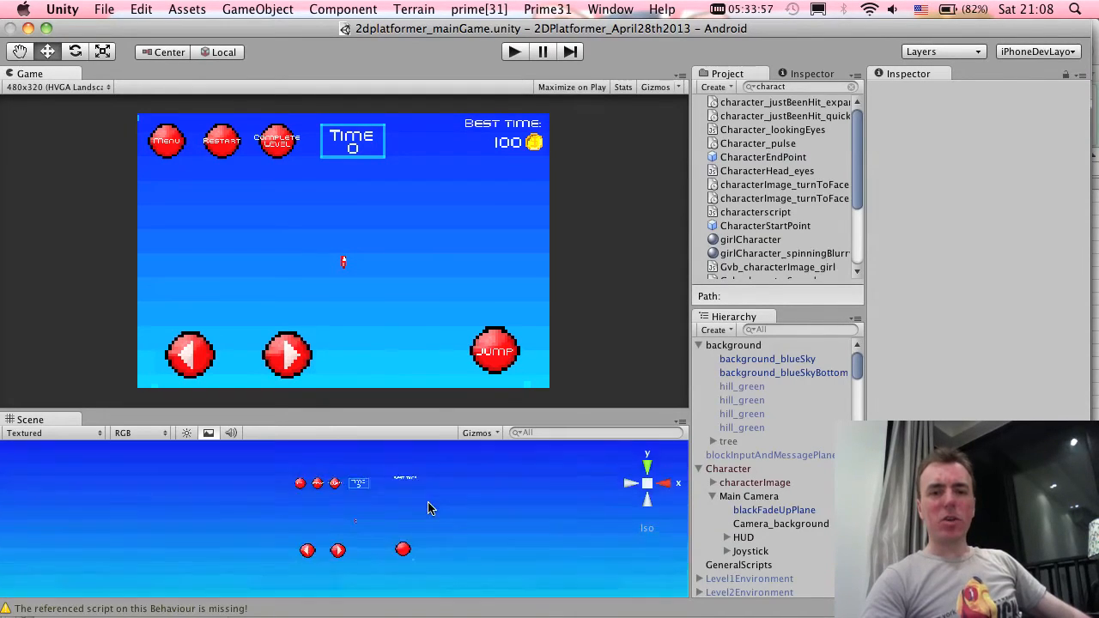
{"action": "scroll", "coordinate": [430, 509], "scroll_direction": "down", "scroll_amount": 2}
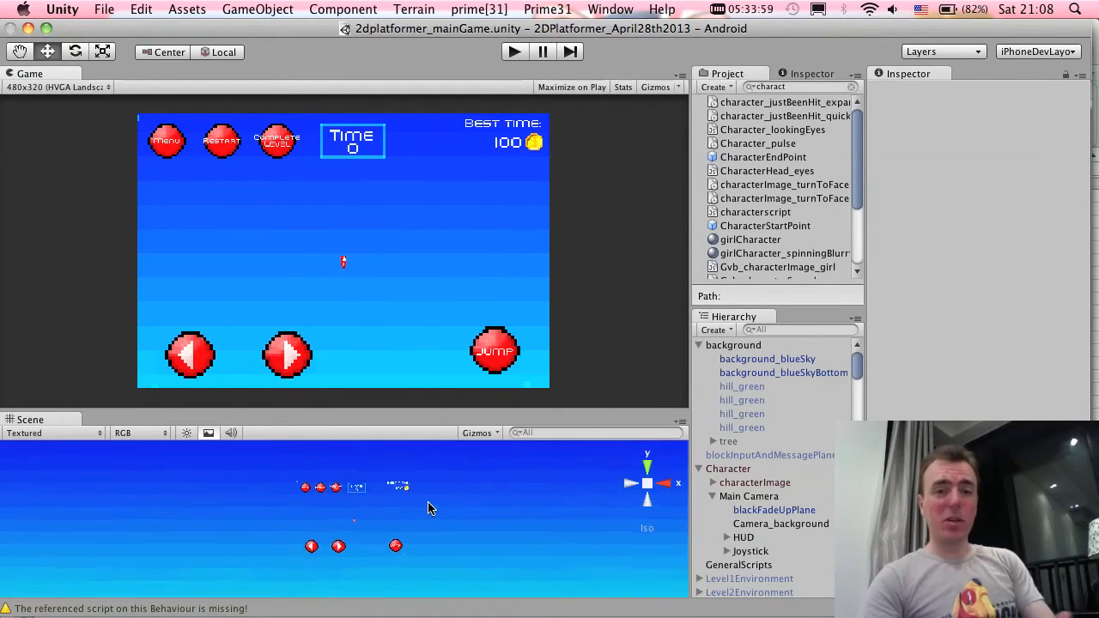
Find the HUD object under the character's Main Camera in the Hierarchy and expand it to show its children.
{"action": "scroll", "coordinate": [794, 458], "scroll_direction": "down", "scroll_amount": 15}
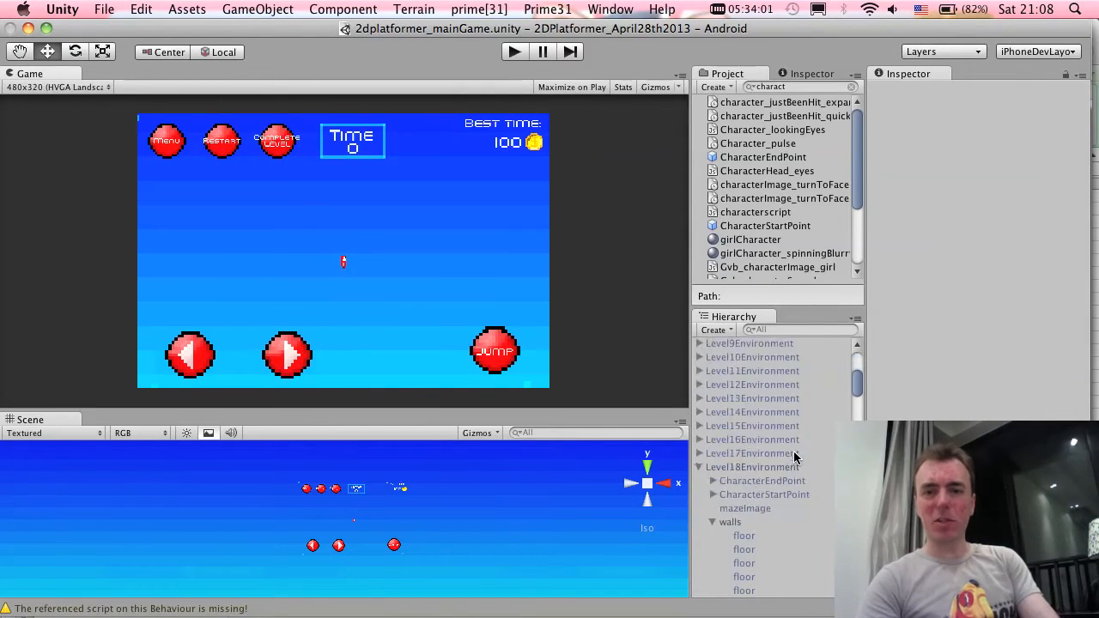
{"action": "scroll", "coordinate": [794, 457], "scroll_direction": "up", "scroll_amount": 15}
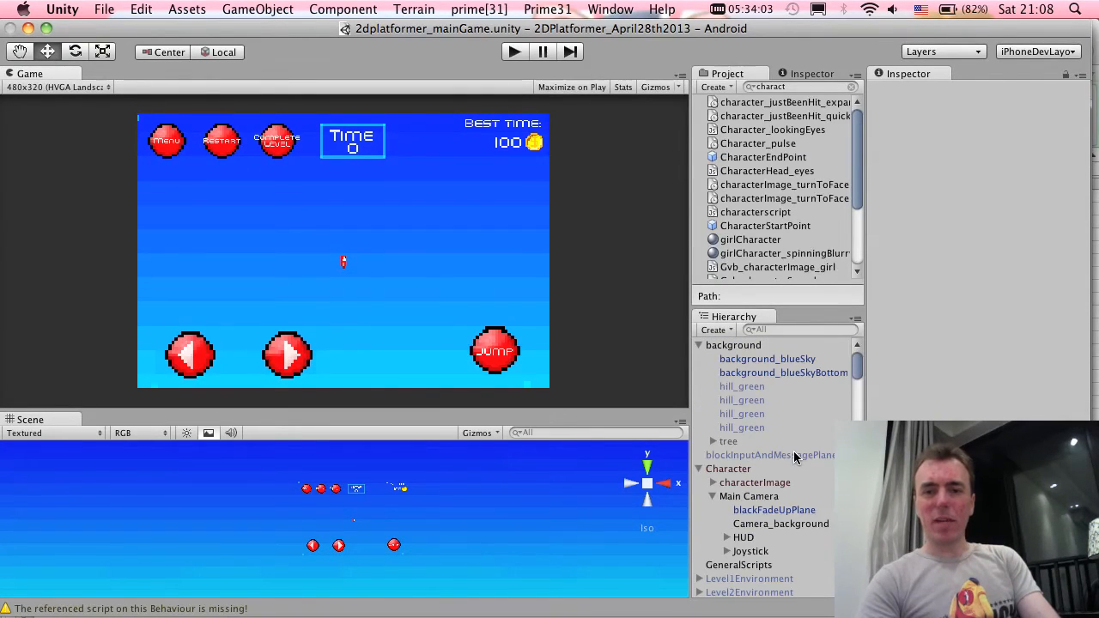
{"action": "scroll", "coordinate": [794, 458], "scroll_direction": "down", "scroll_amount": 5}
{"action": "scroll", "coordinate": [734, 403], "scroll_direction": "up", "scroll_amount": 2}
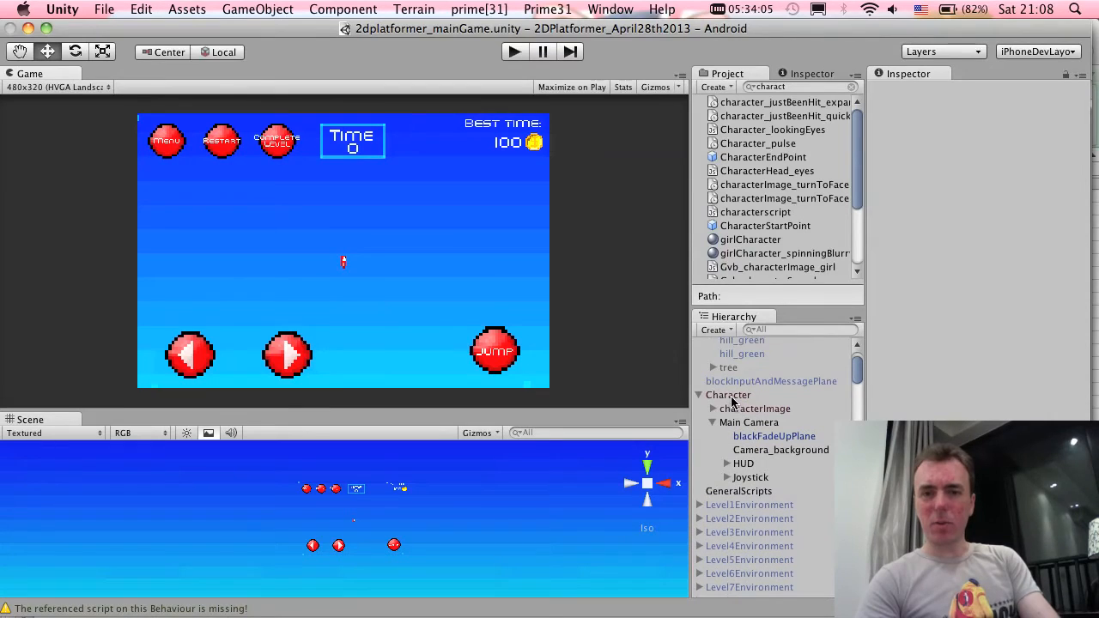
{"action": "left_click", "coordinate": [735, 408]}
{"action": "key", "text": "Down"}
{"action": "key", "text": "Down"}
{"action": "key", "text": "Down"}
{"action": "key", "text": "Down"}
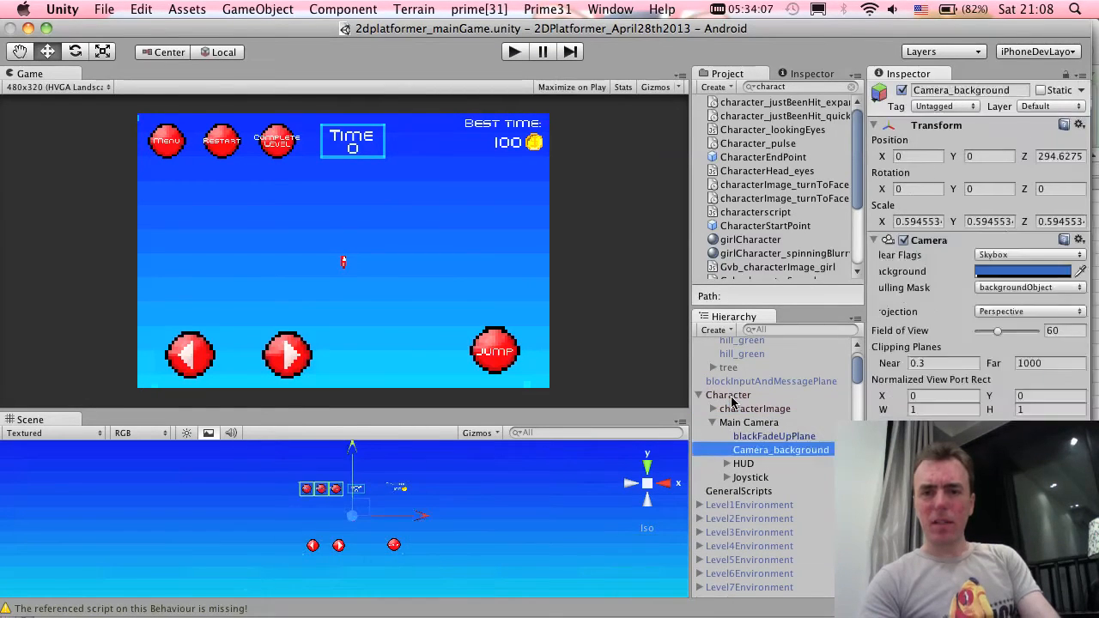
{"action": "key", "text": "Right"}
{"action": "scroll", "coordinate": [746, 416], "scroll_direction": "down", "scroll_amount": 4}
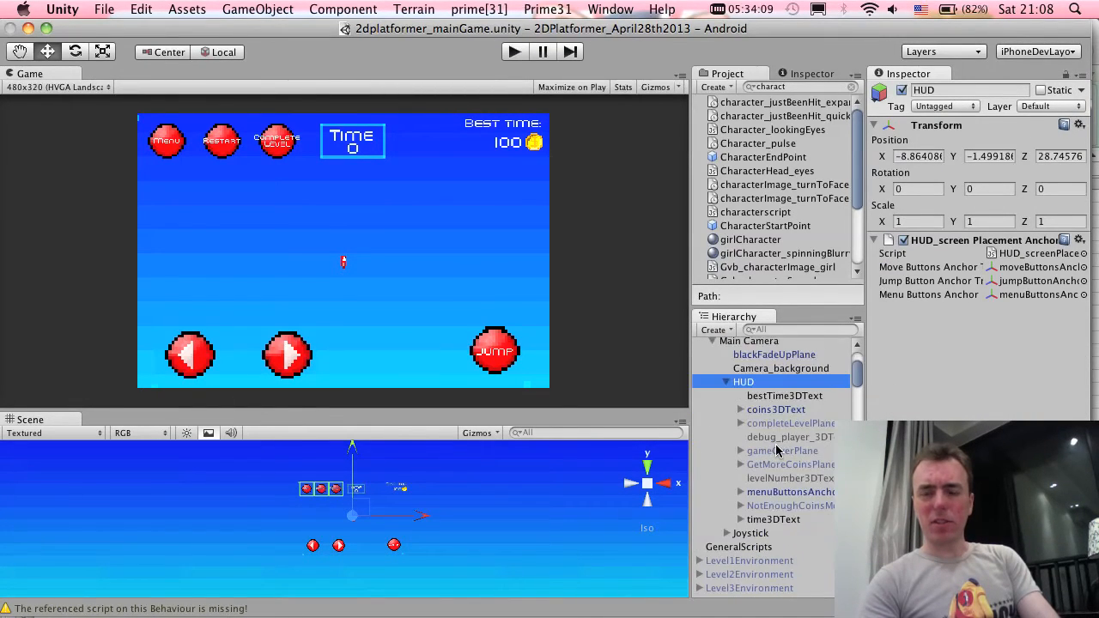
{"action": "scroll", "coordinate": [744, 412], "scroll_direction": "up", "scroll_amount": 3}
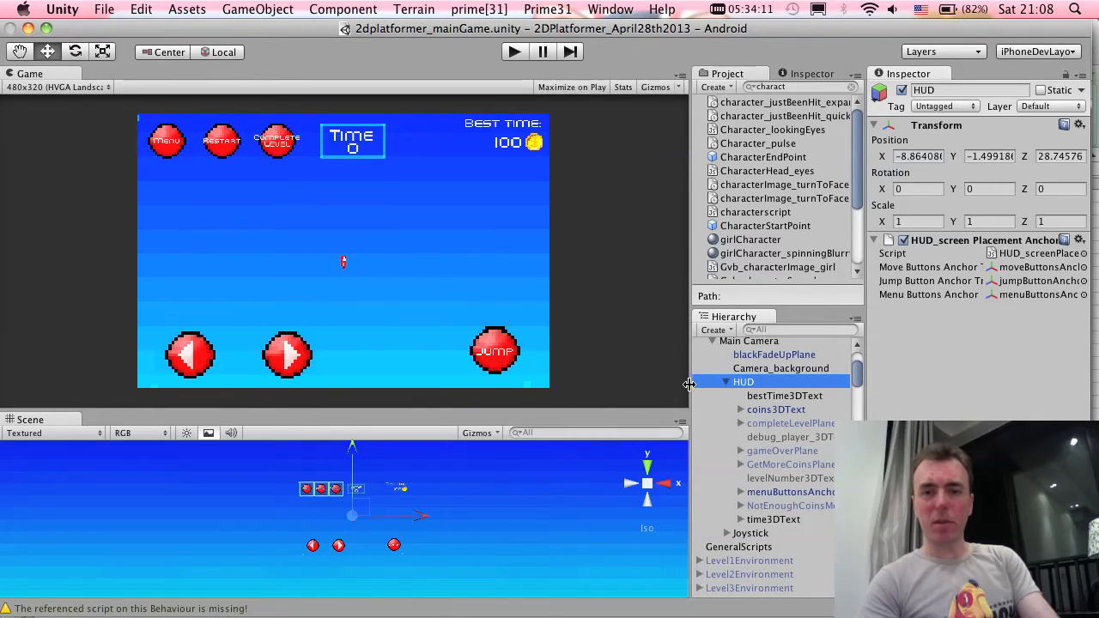
Widen the Hierarchy, expand menuButtonsAnchor under HUD, and frame it in the Scene view.
{"action": "left_click_drag", "start_coordinate": [693, 388], "coordinate": [593, 389]}
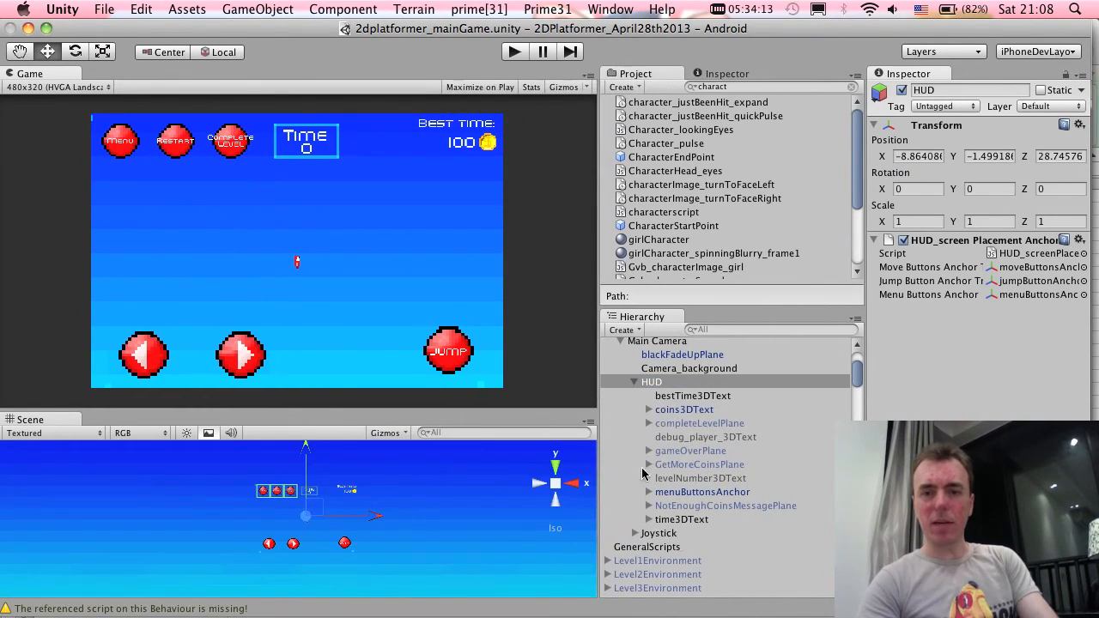
{"action": "left_click", "coordinate": [695, 493]}
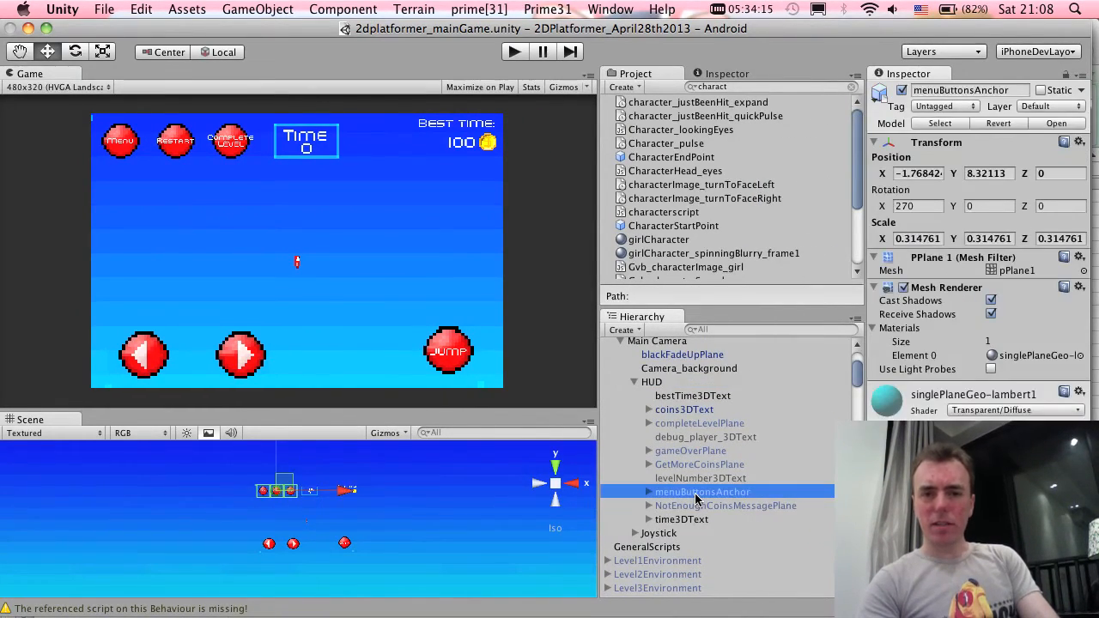
{"action": "key", "text": "Right"}
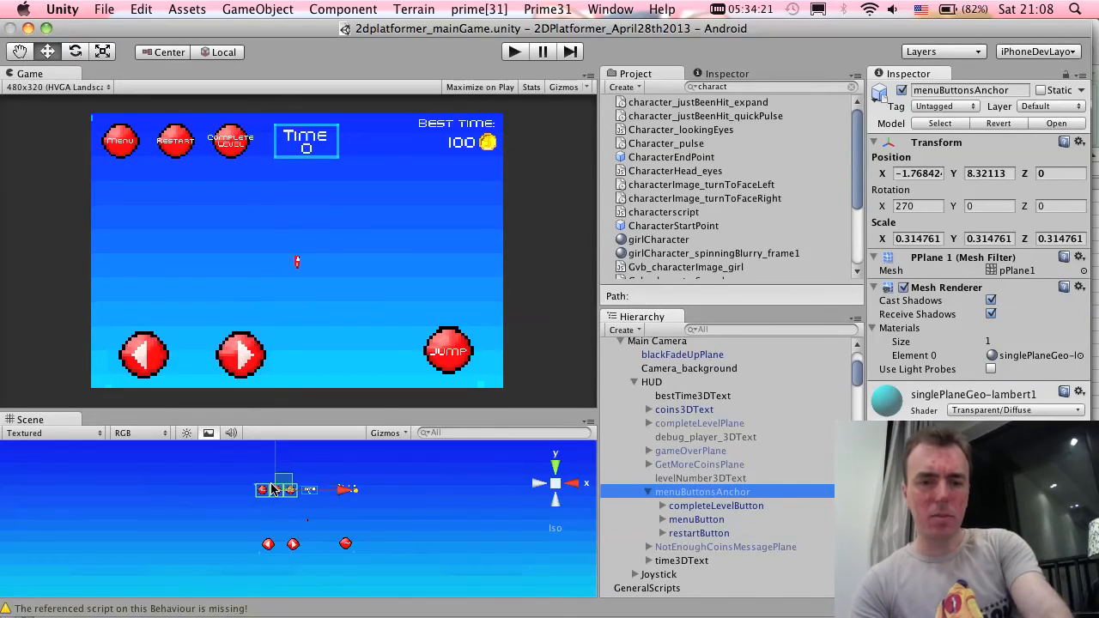
{"action": "key", "text": "f"}
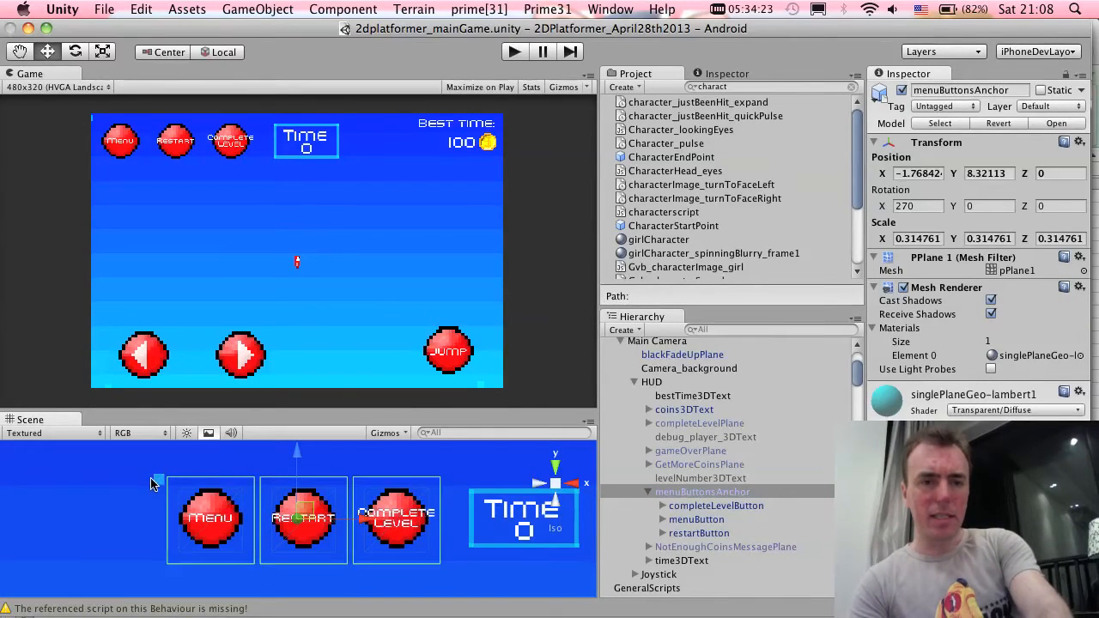
Go through completeLevelButton, menuButton and restartButton to see which on-screen button each one is, returning to their parent menuButtonsAnchor.
{"action": "left_click", "coordinate": [714, 506]}
{"action": "key", "text": "Down"}
{"action": "key", "text": "Down"}
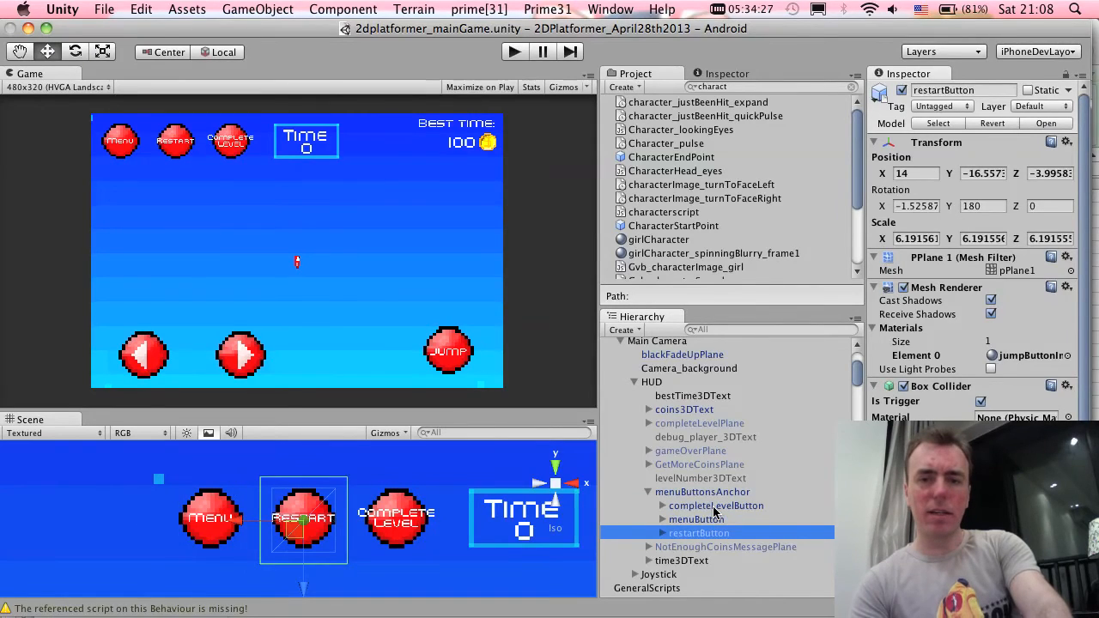
{"action": "key", "text": "Up"}
{"action": "key", "text": "Up"}
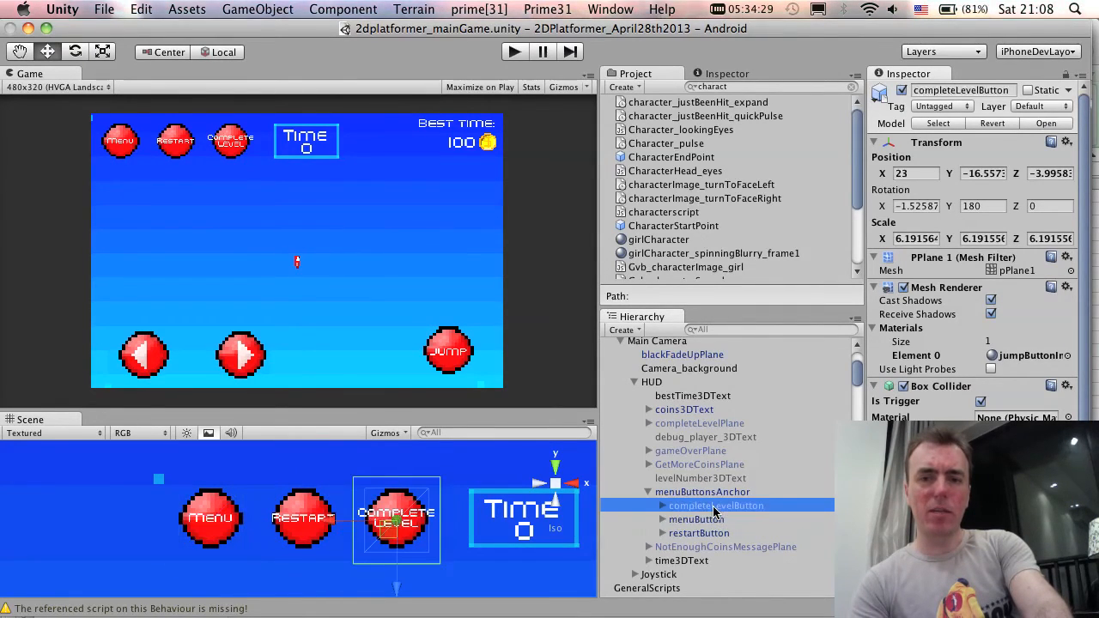
{"action": "left_click", "coordinate": [706, 494]}
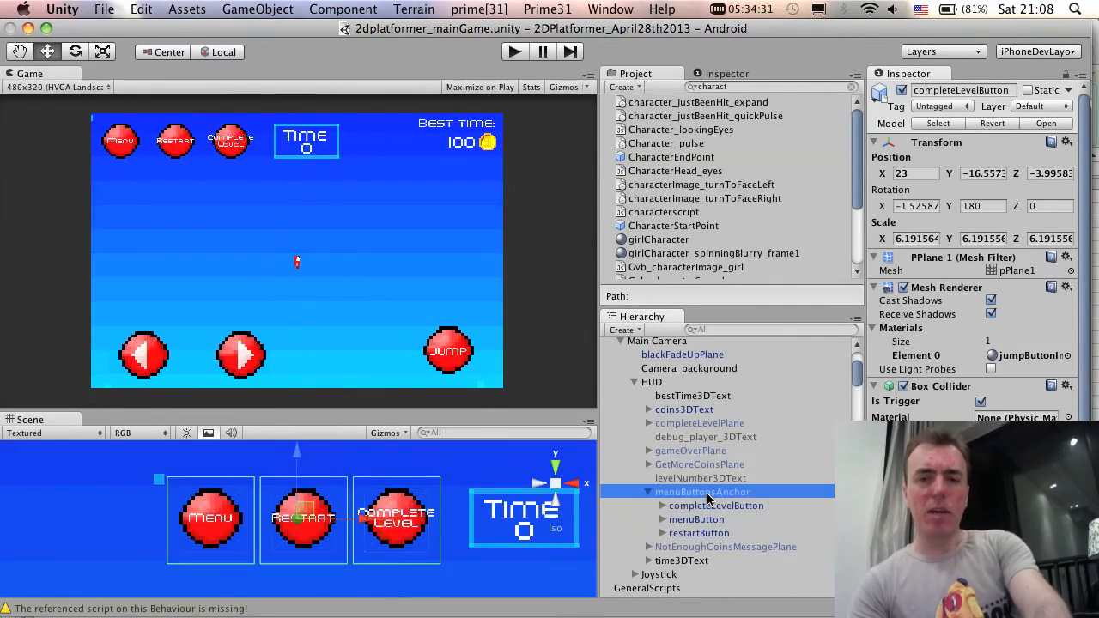
Try shifting completeLevelButton, menuButton and restartButton together towards the time display, and undo the move.
{"action": "left_click", "coordinate": [709, 507]}
{"action": "left_click", "coordinate": [709, 532], "text": "shift"}
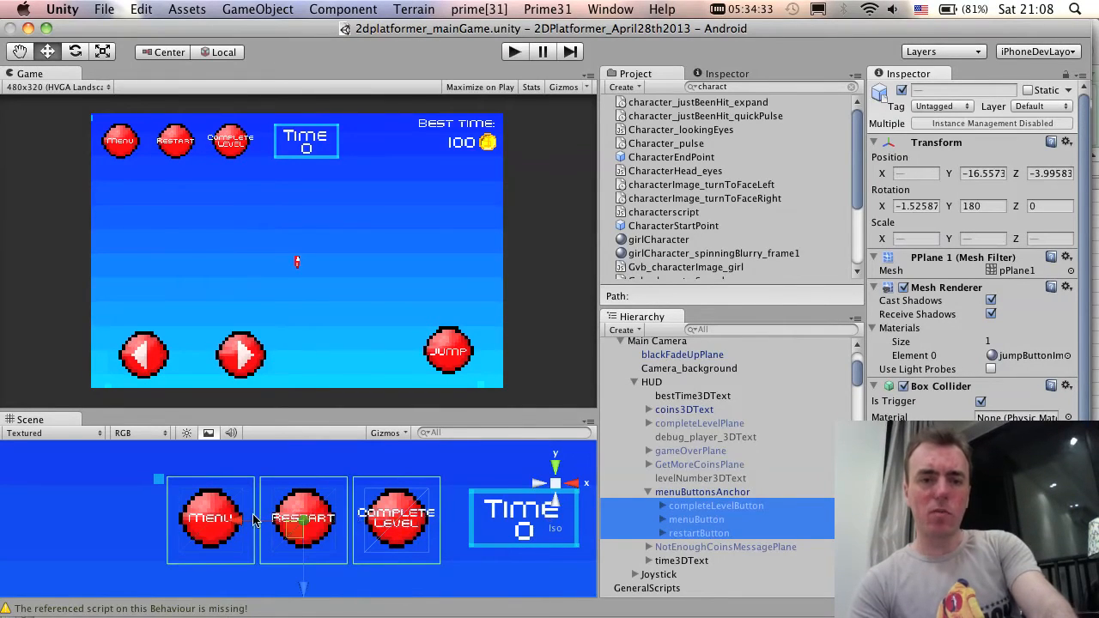
{"action": "left_click_drag", "start_coordinate": [240, 524], "coordinate": [273, 523]}
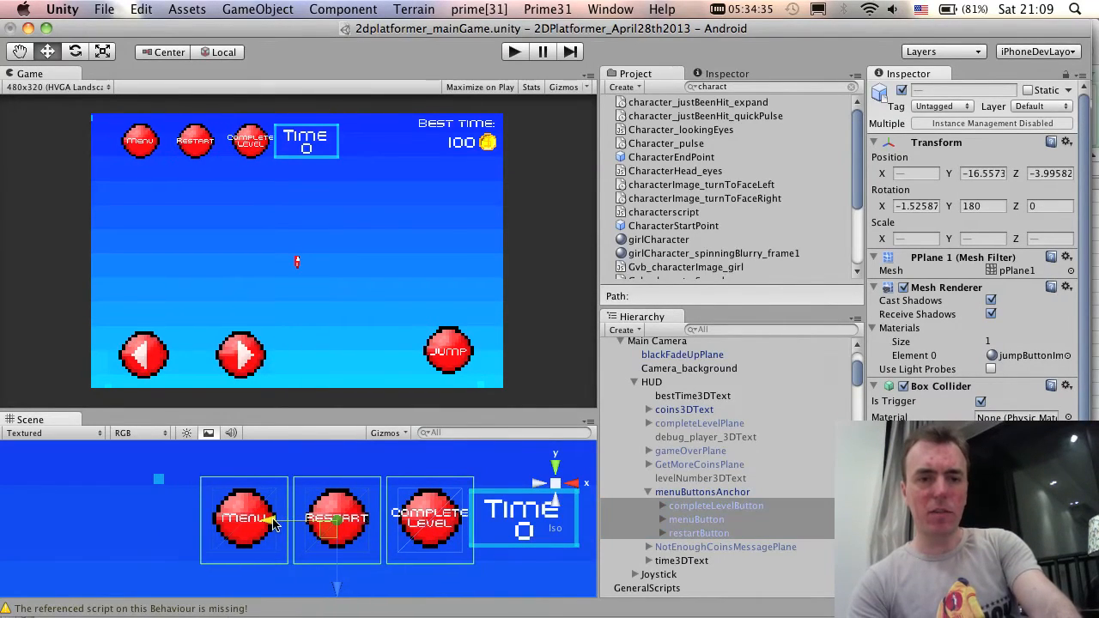
{"action": "key", "text": "super+z"}
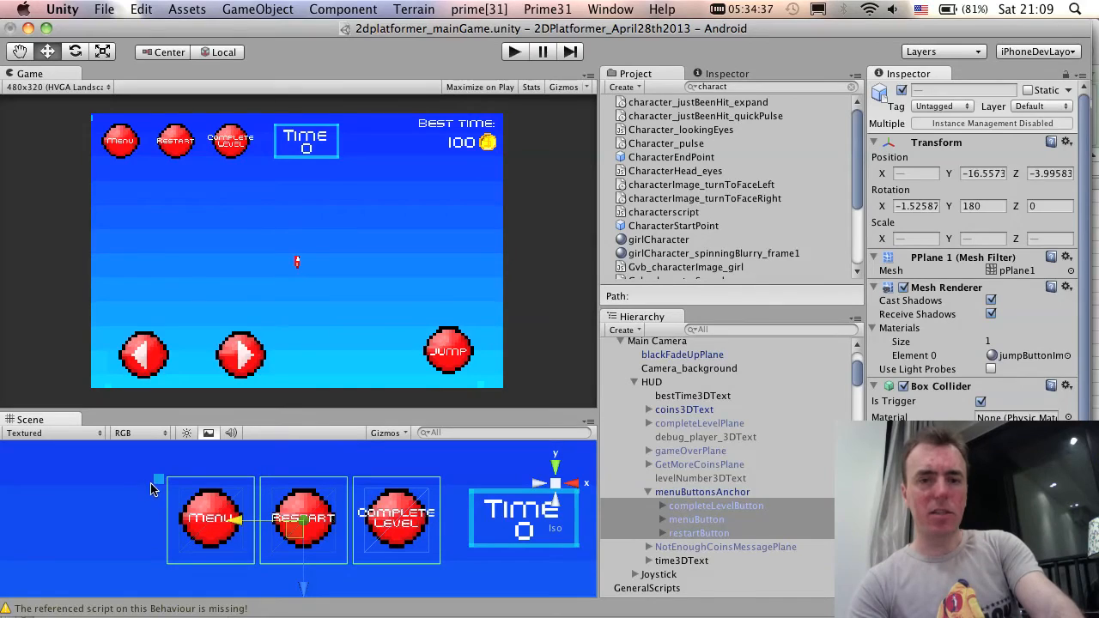
Select the HUD object and open its HUD_screenPlacementAnchor script in MonoDevelop.
{"action": "left_click", "coordinate": [700, 492]}
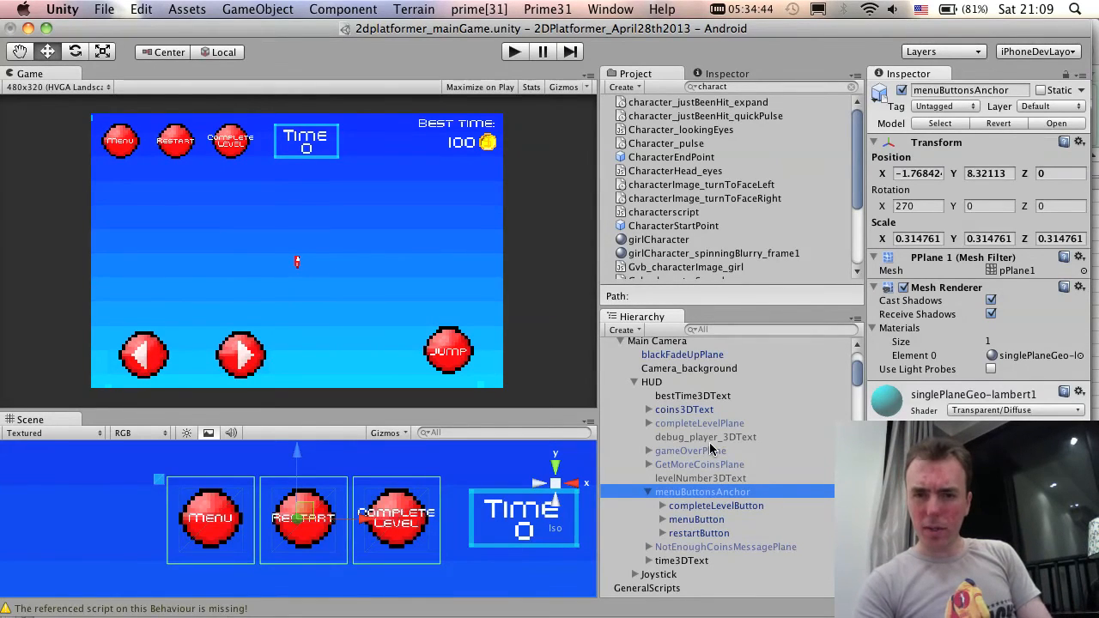
{"action": "left_click", "coordinate": [678, 382]}
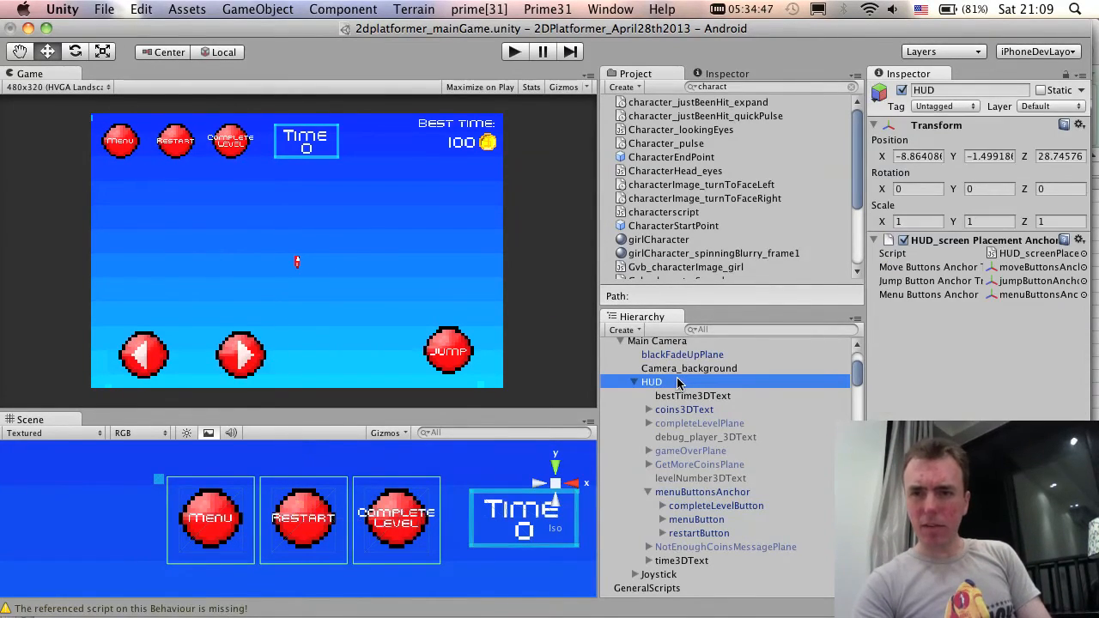
{"action": "double_click", "coordinate": [1024, 254]}
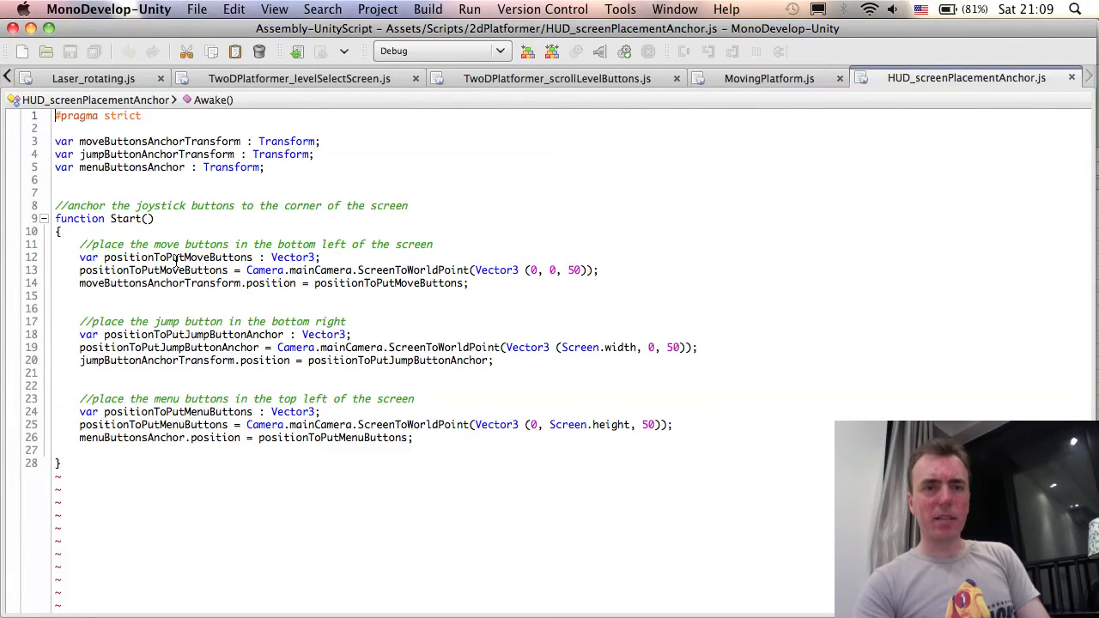
Examine how Start() positions moveButtonsAnchorTransform using ScreenToWorldPoint with Vector3 (0, 0, 50).
{"action": "double_click", "coordinate": [405, 271]}
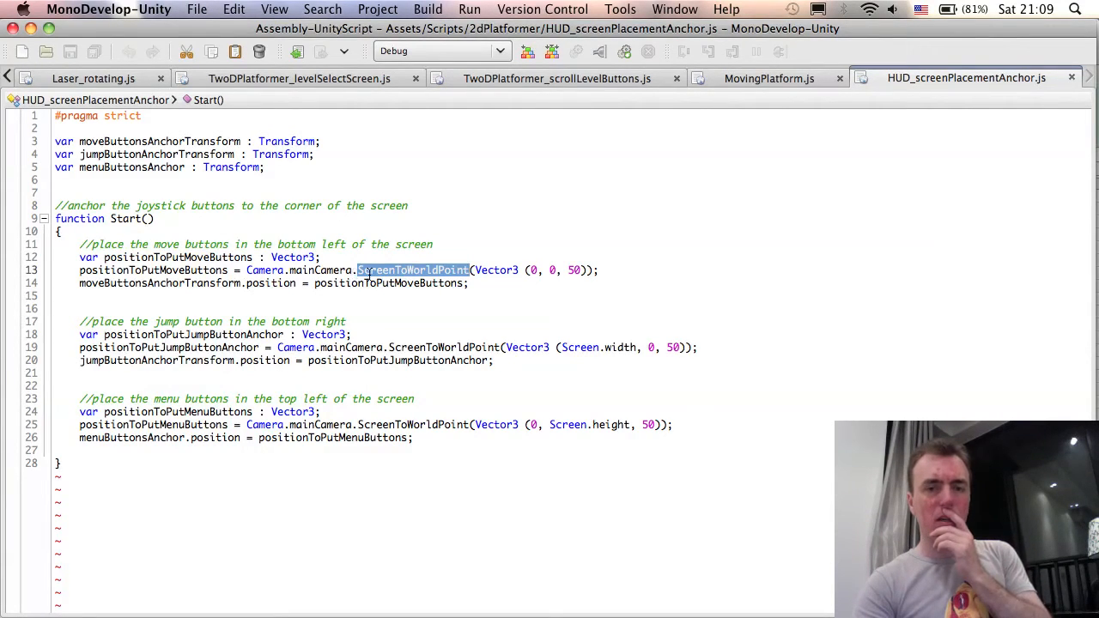
{"action": "left_click", "coordinate": [481, 273]}
{"action": "double_click", "coordinate": [481, 271]}
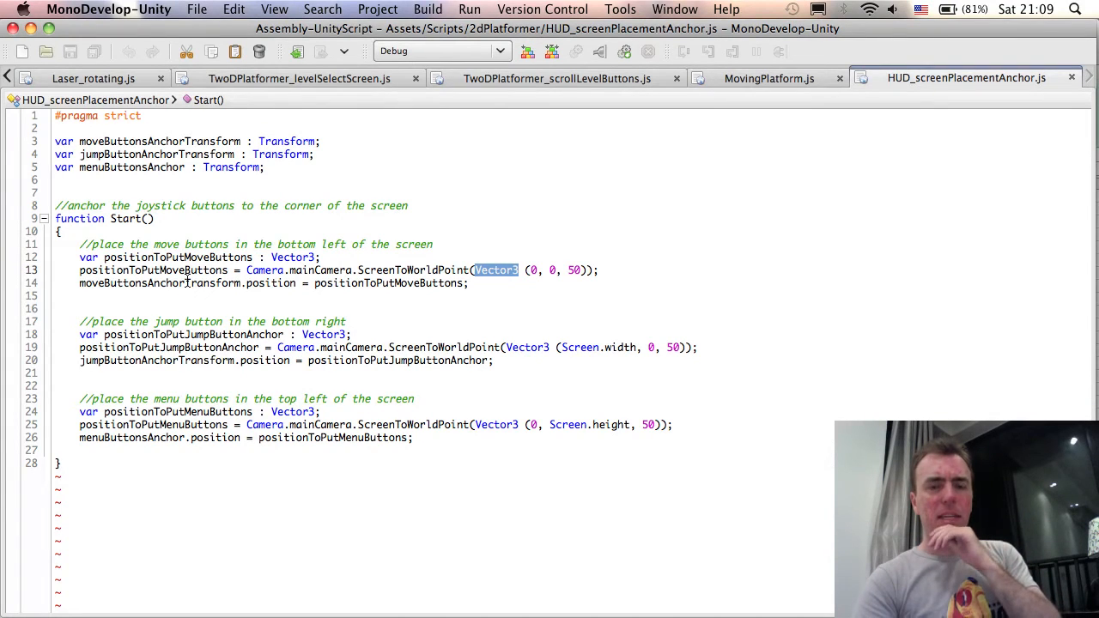
{"action": "left_click", "coordinate": [333, 270]}
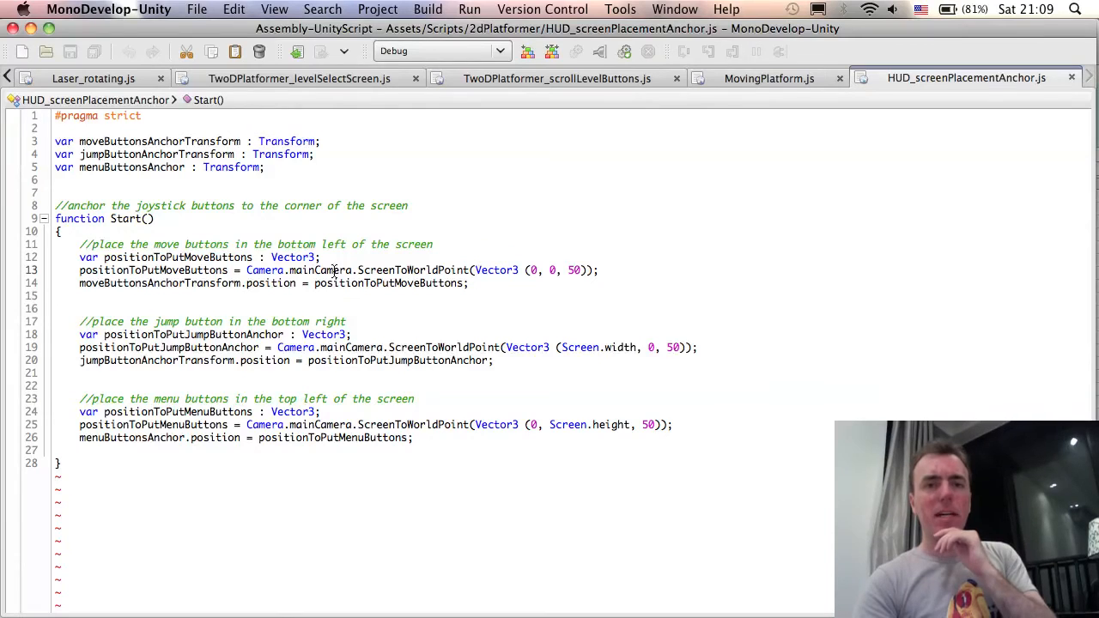
{"action": "double_click", "coordinate": [403, 271]}
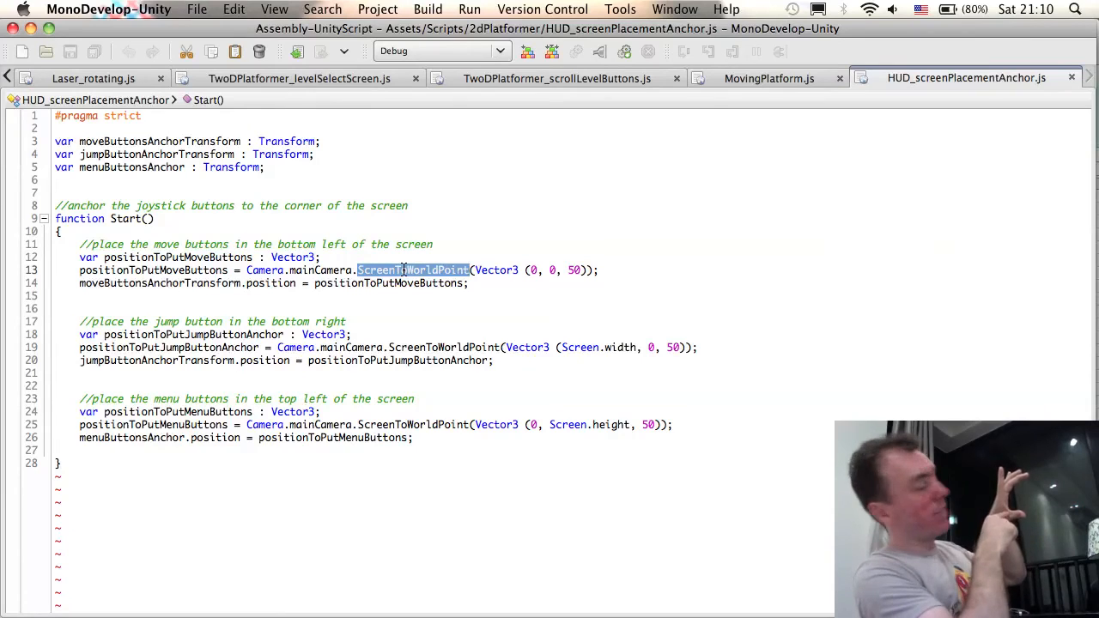
{"action": "left_click", "coordinate": [568, 271]}
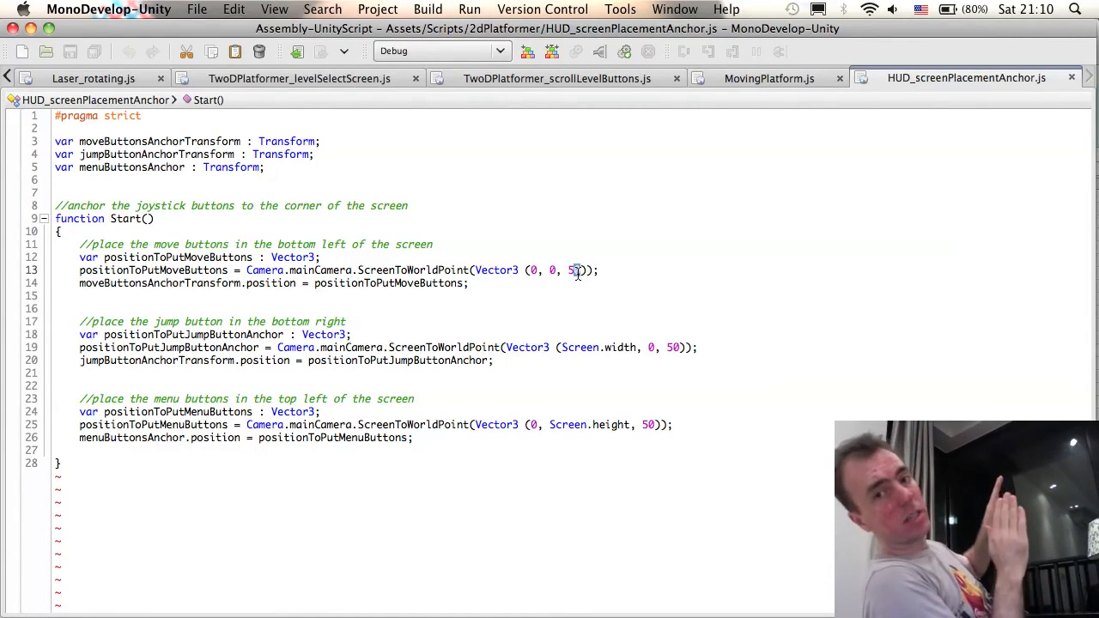
{"action": "double_click", "coordinate": [167, 285]}
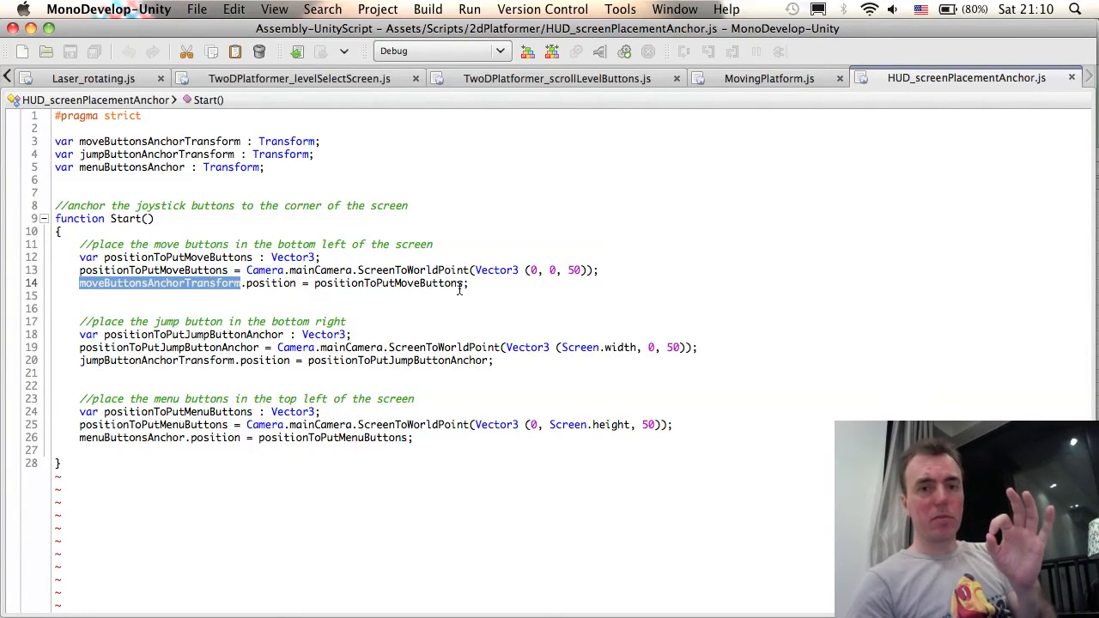
{"action": "mouse_move", "coordinate": [461, 287]}
{"action": "left_mouse_down"}
{"action": "mouse_move", "coordinate": [314, 286]}
{"action": "mouse_move", "coordinate": [472, 285]}
{"action": "mouse_move", "coordinate": [476, 275]}
{"action": "left_mouse_up"}
{"action": "left_click", "coordinate": [275, 268]}
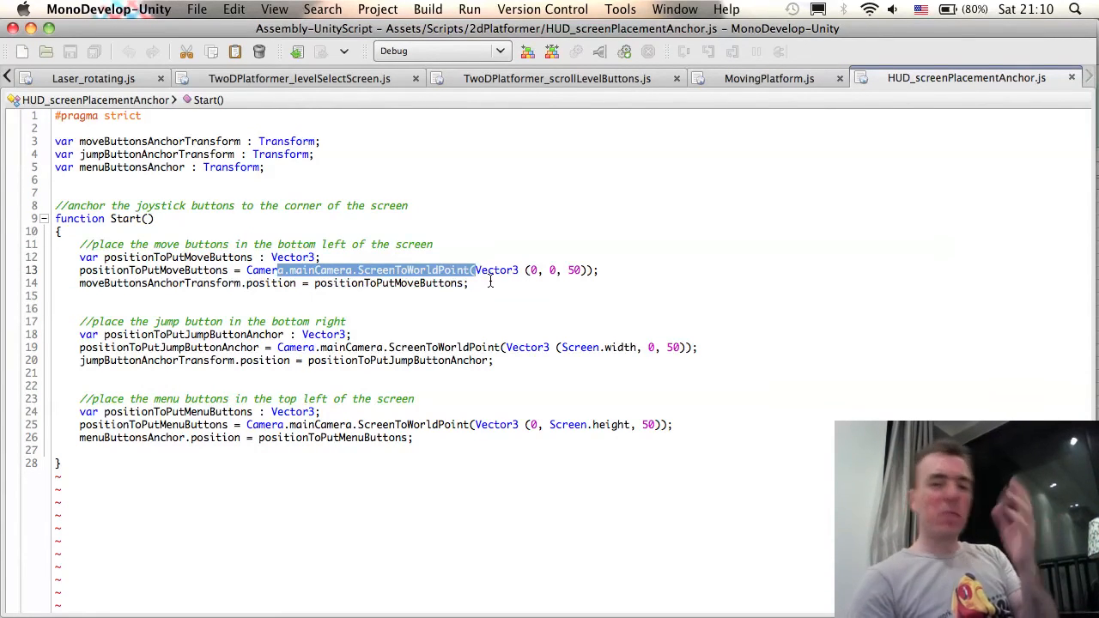
{"action": "left_click", "coordinate": [490, 283]}
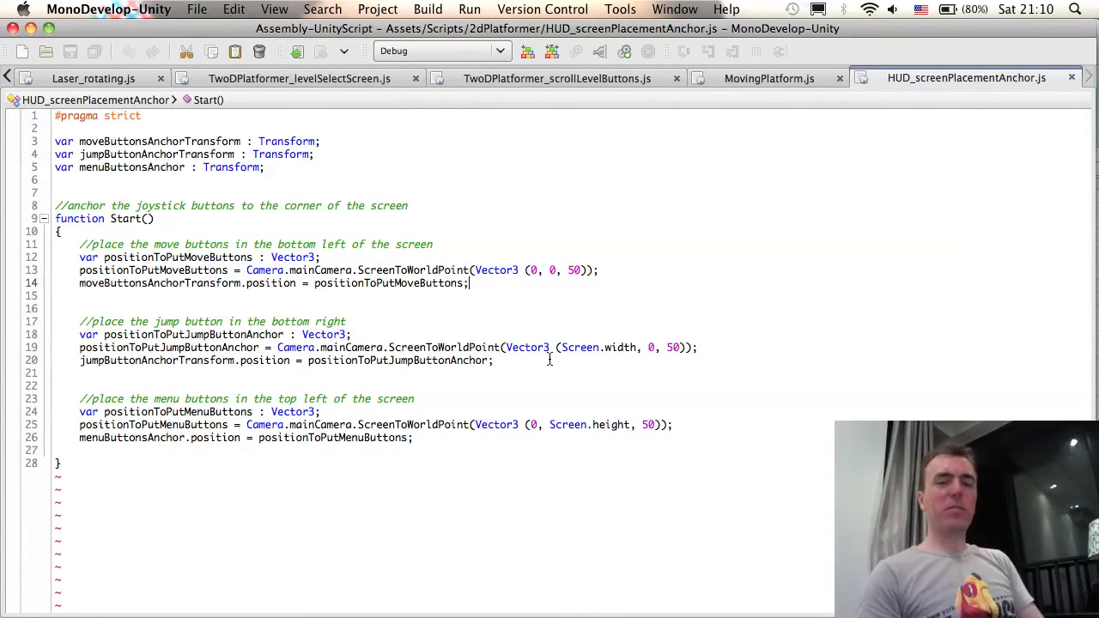